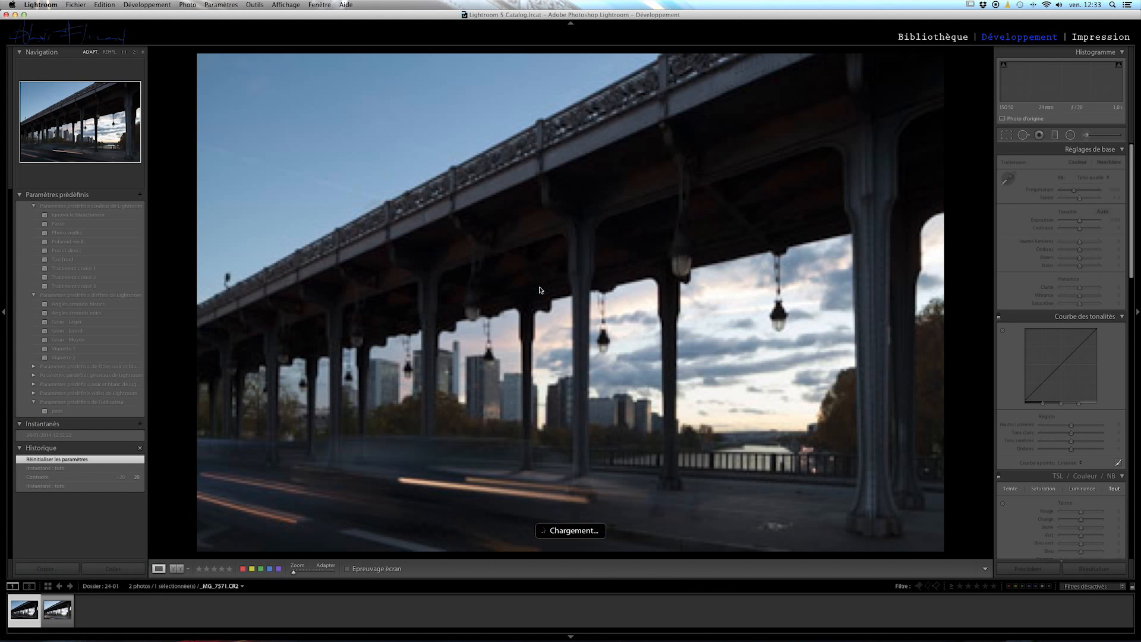
Step: Apply the snapshot 24/01/2014 12:32:22 to the darker bridge photo, _MG_7571.CR2
left_click(60, 621)
left_click(50, 604)
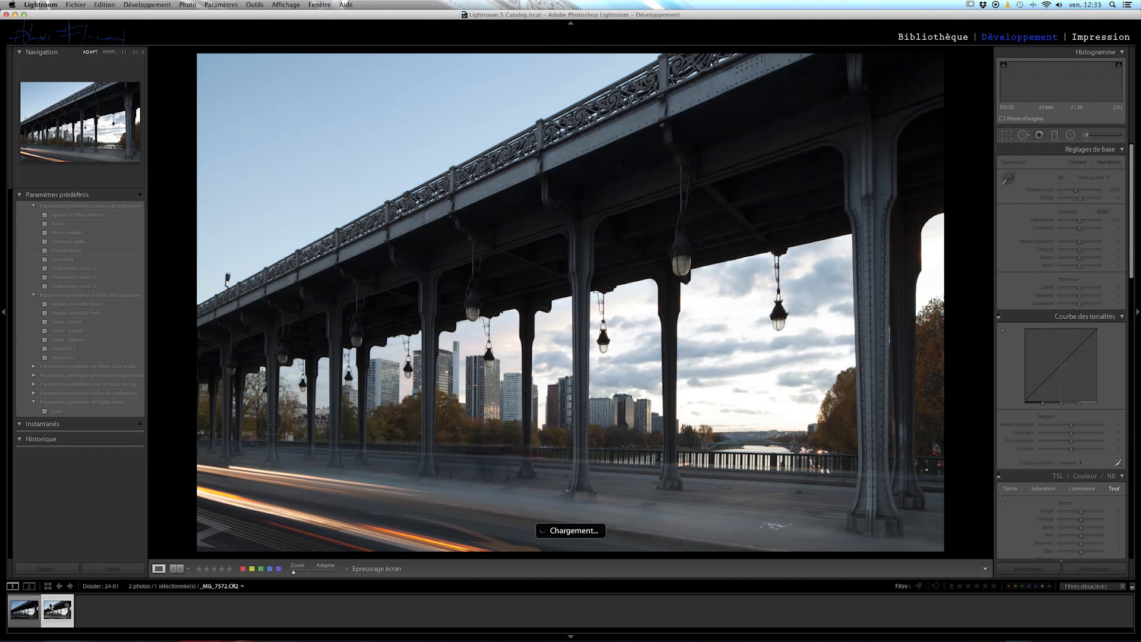
left_click(30, 610)
left_click(58, 612)
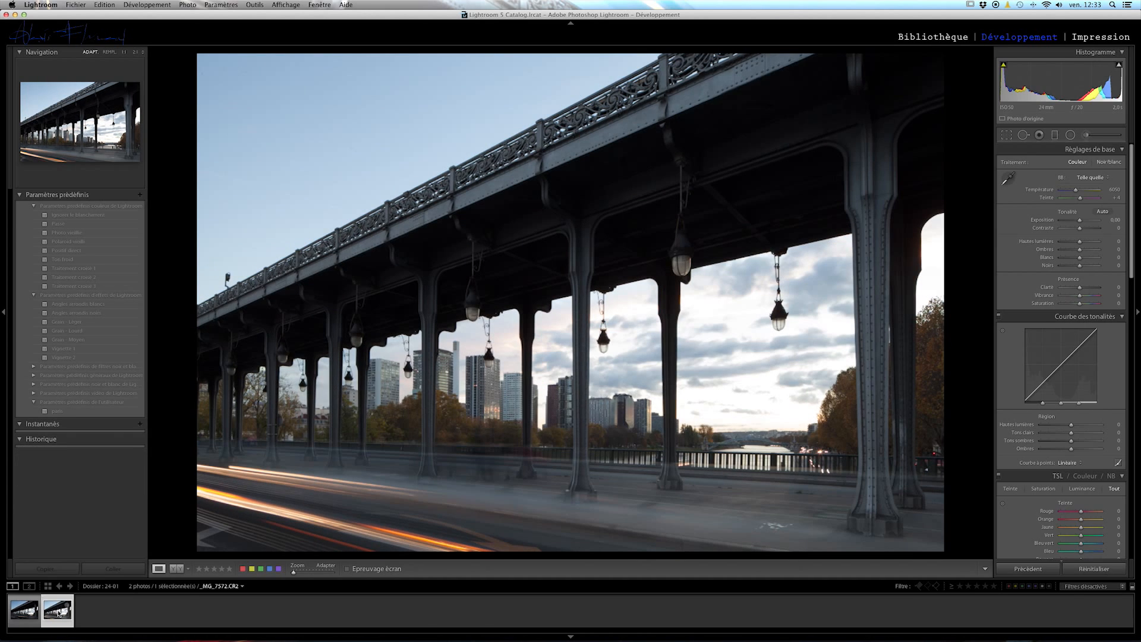
left_click(15, 618)
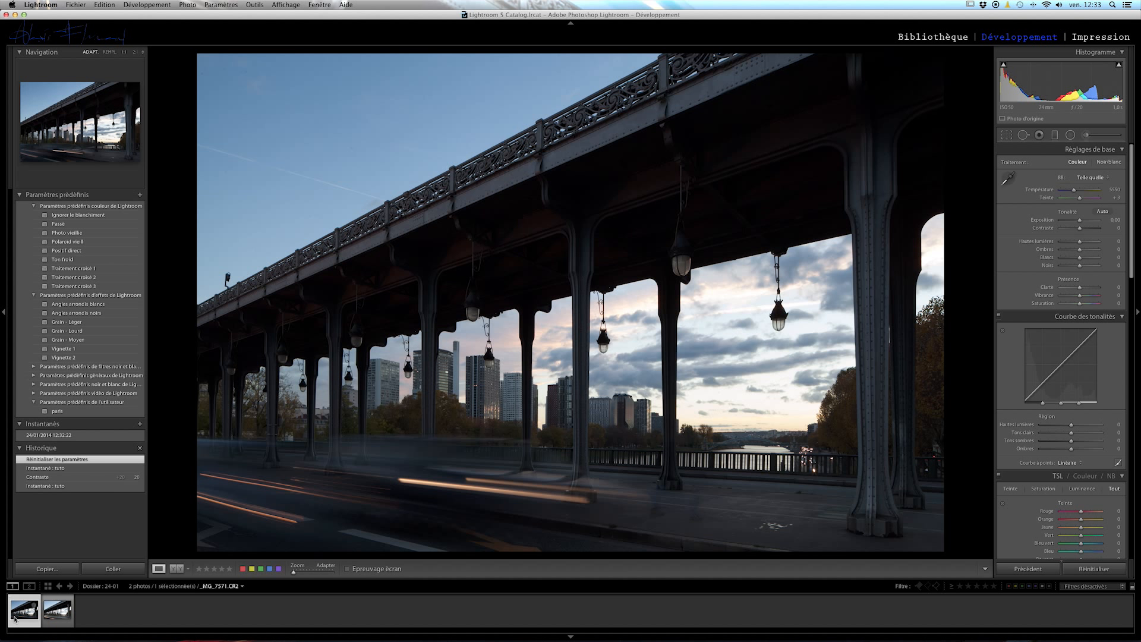
left_click(35, 437)
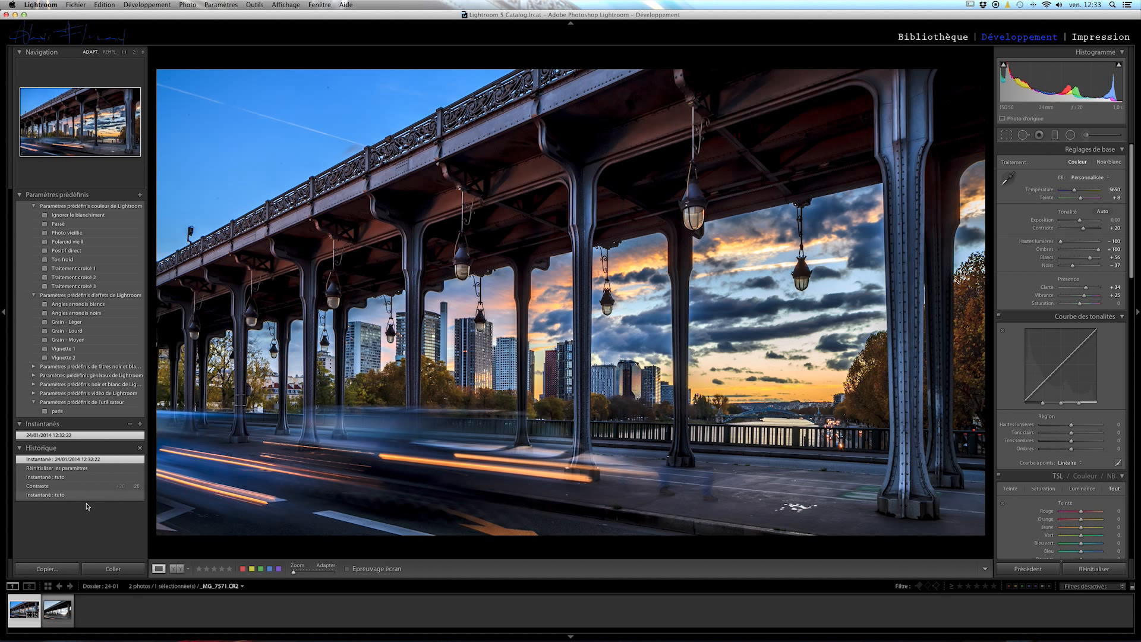
Step: Copy all develop settings from _MG_7571.CR2 and paste them onto _MG_7572.CR2
left_click(60, 570)
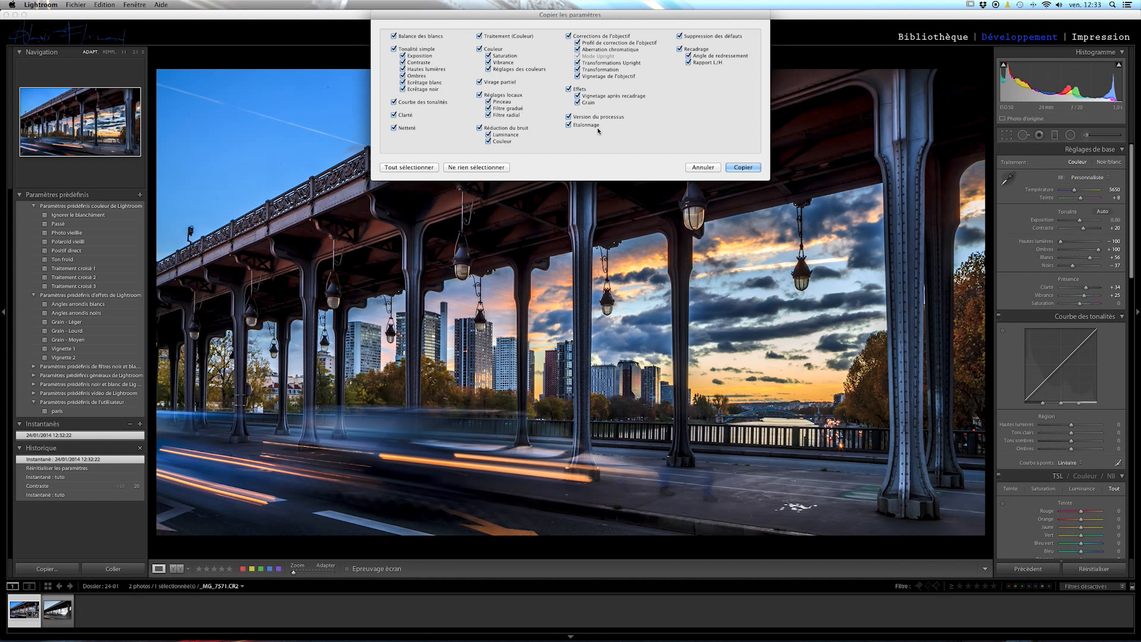
left_click(742, 168)
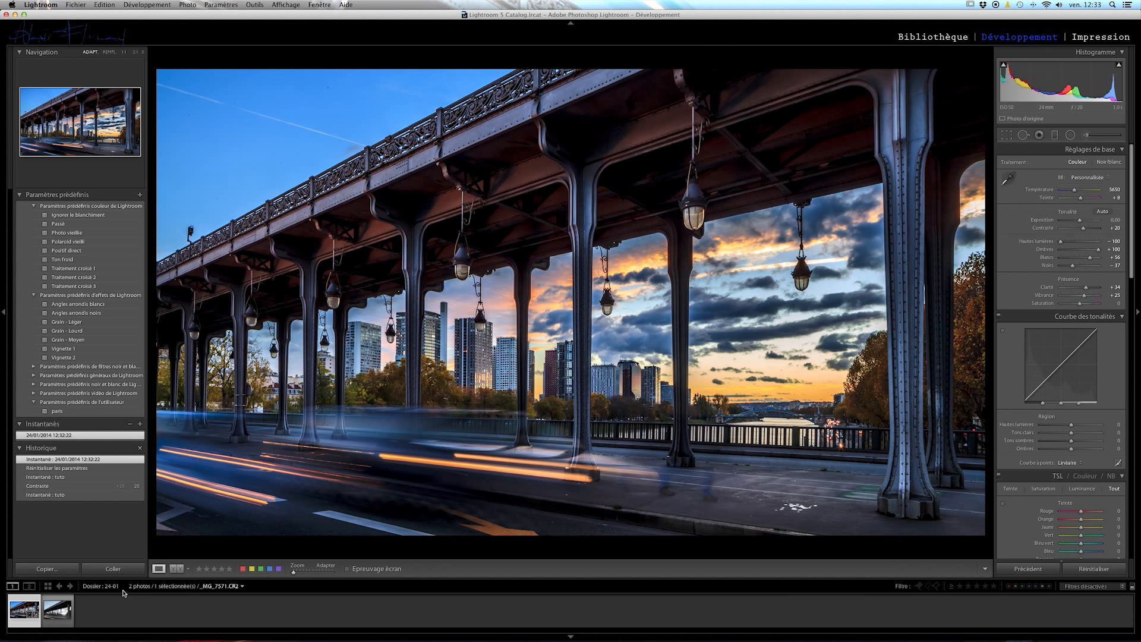
left_click(58, 609)
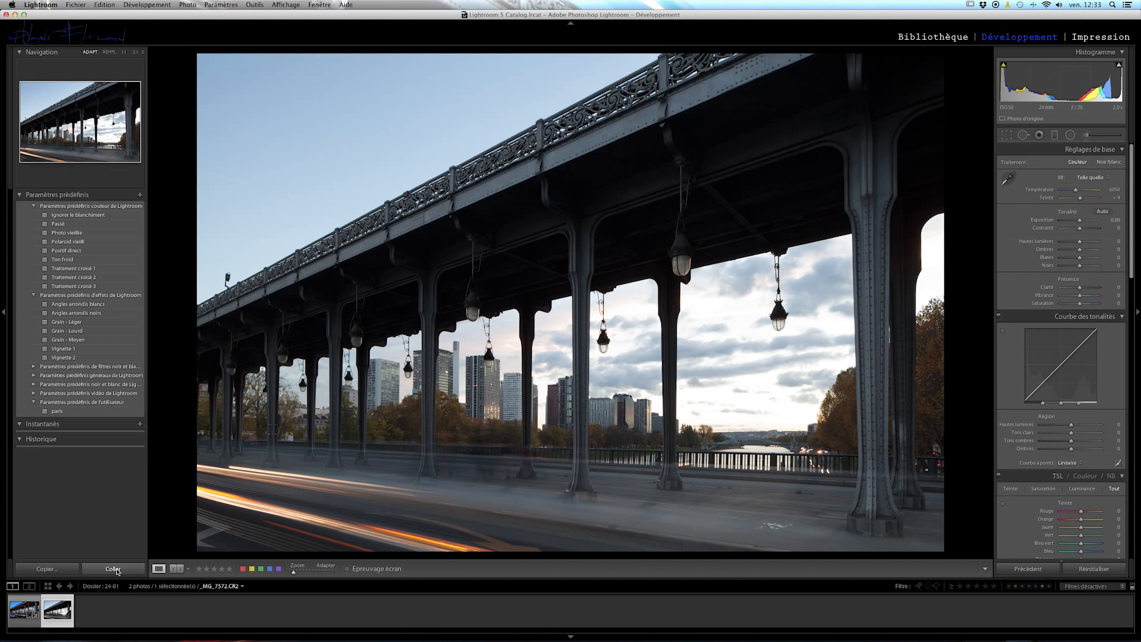
left_click(117, 571)
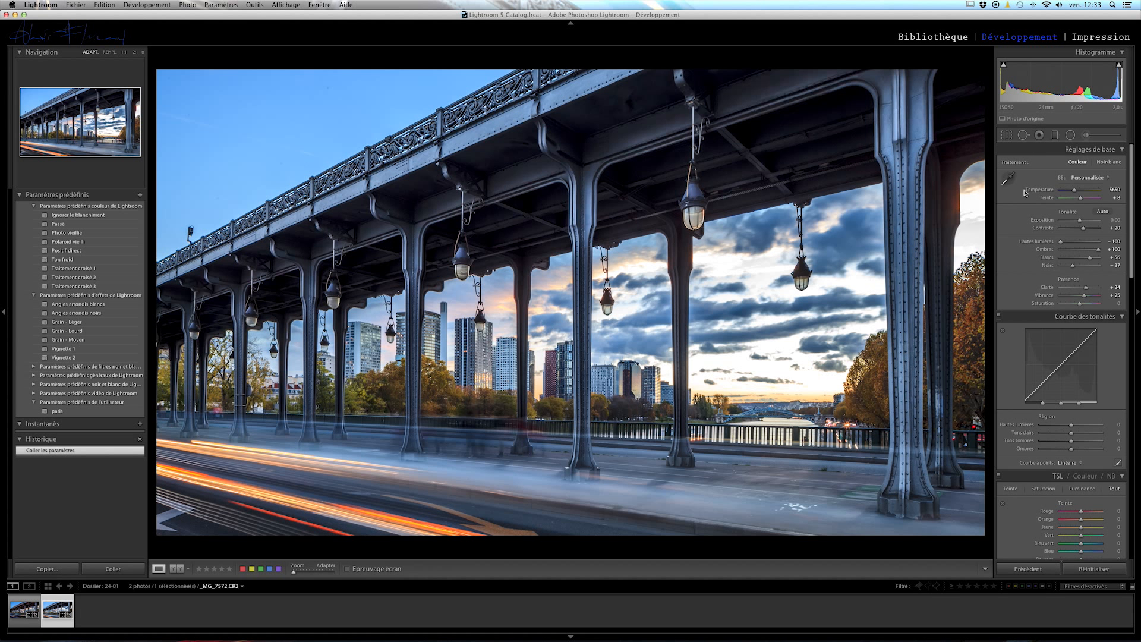
Step: Reset the develop settings of _MG_7572.CR2 to the original
right_click(58, 609)
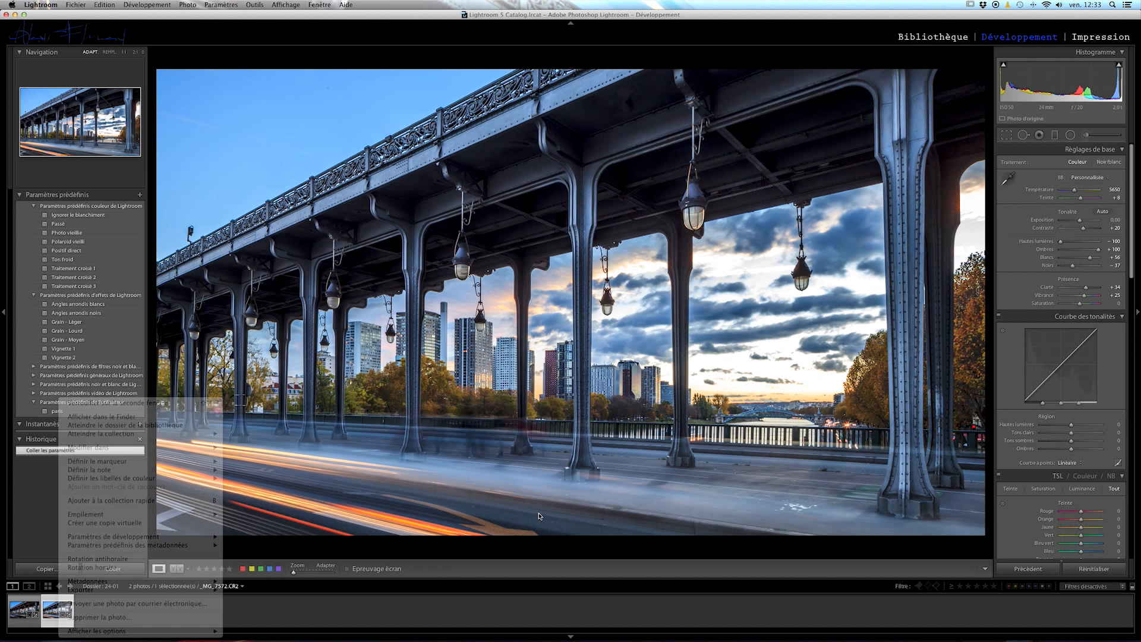
left_click(1091, 571)
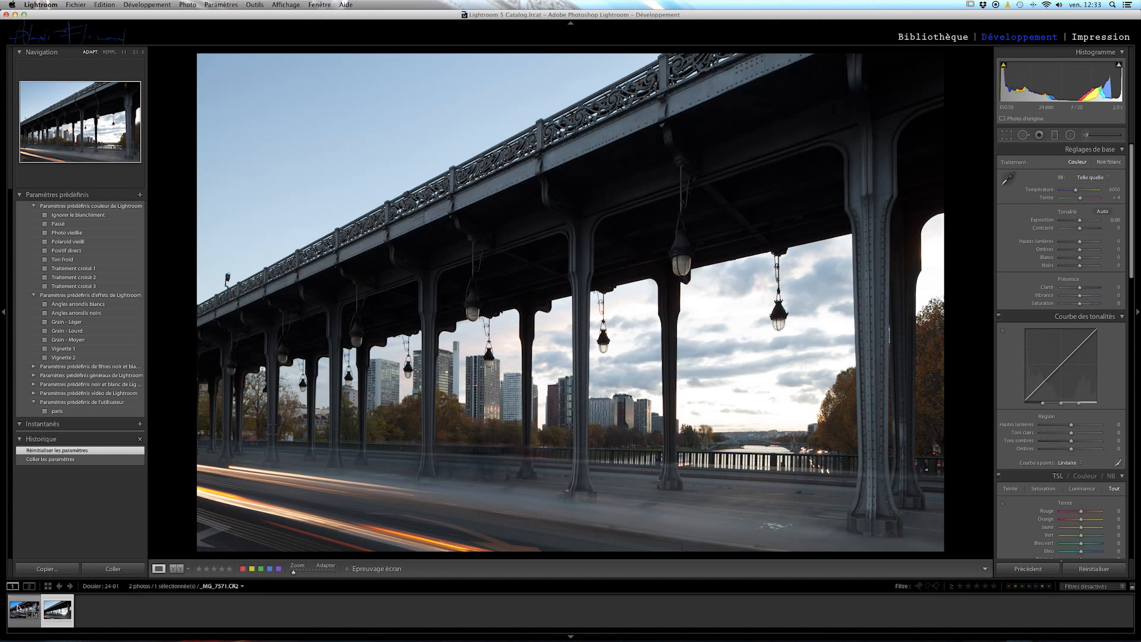
Step: Select both photos with _MG_7571.CR2 as the source and synchronise all its develop settings to _MG_7572.CR2
left_click(25, 610)
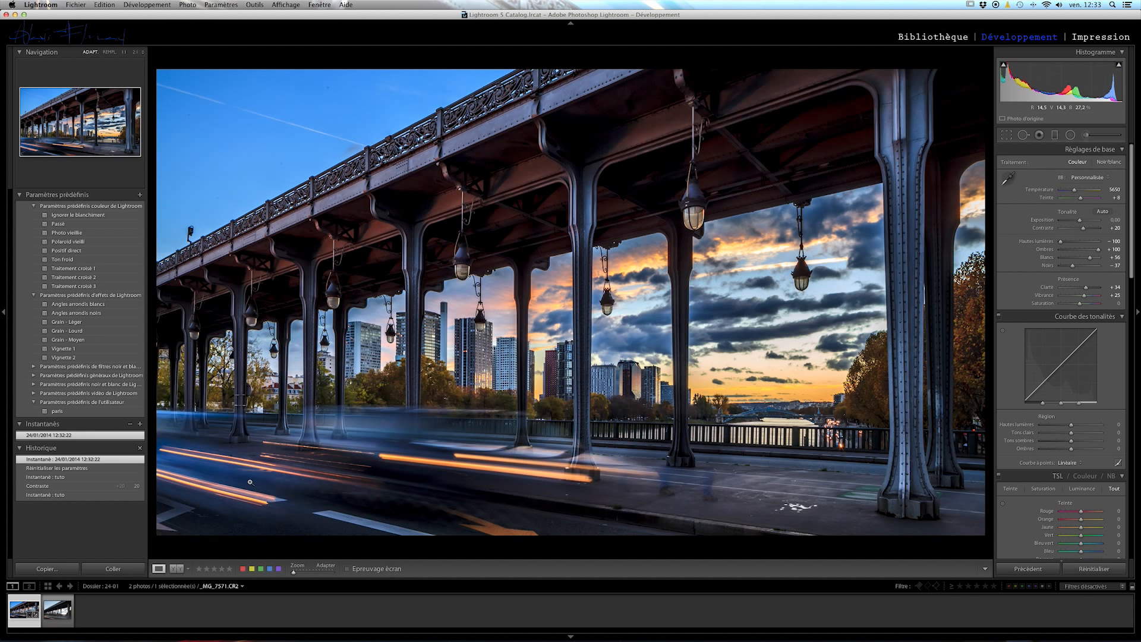
left_click(58, 606)
left_click(58, 606, "super")
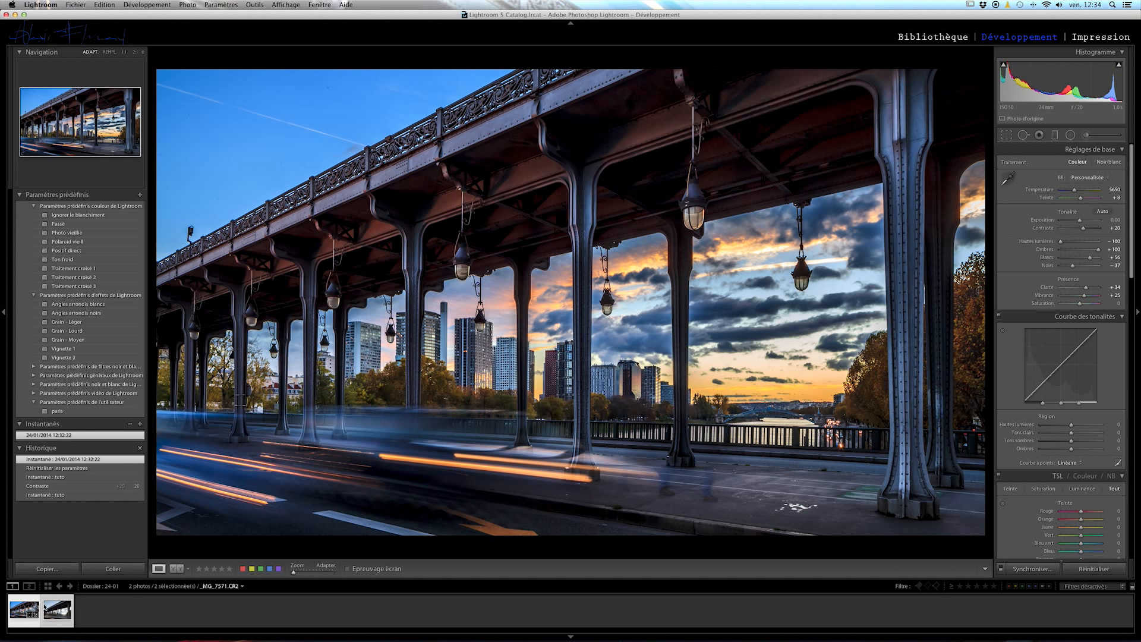
left_click(1032, 569)
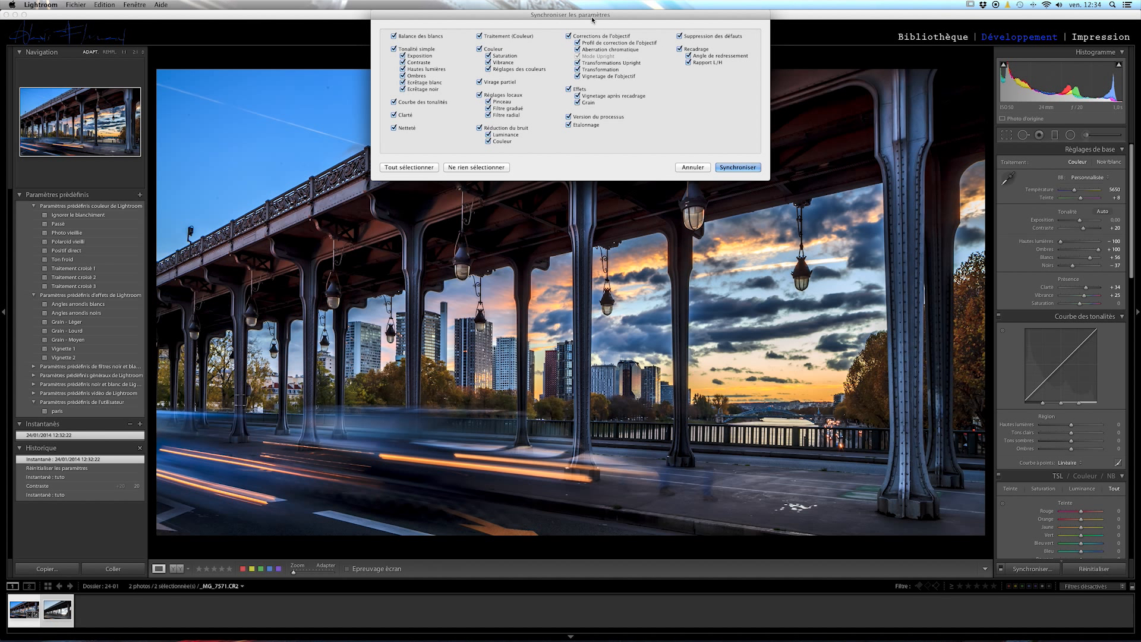
left_click(730, 169)
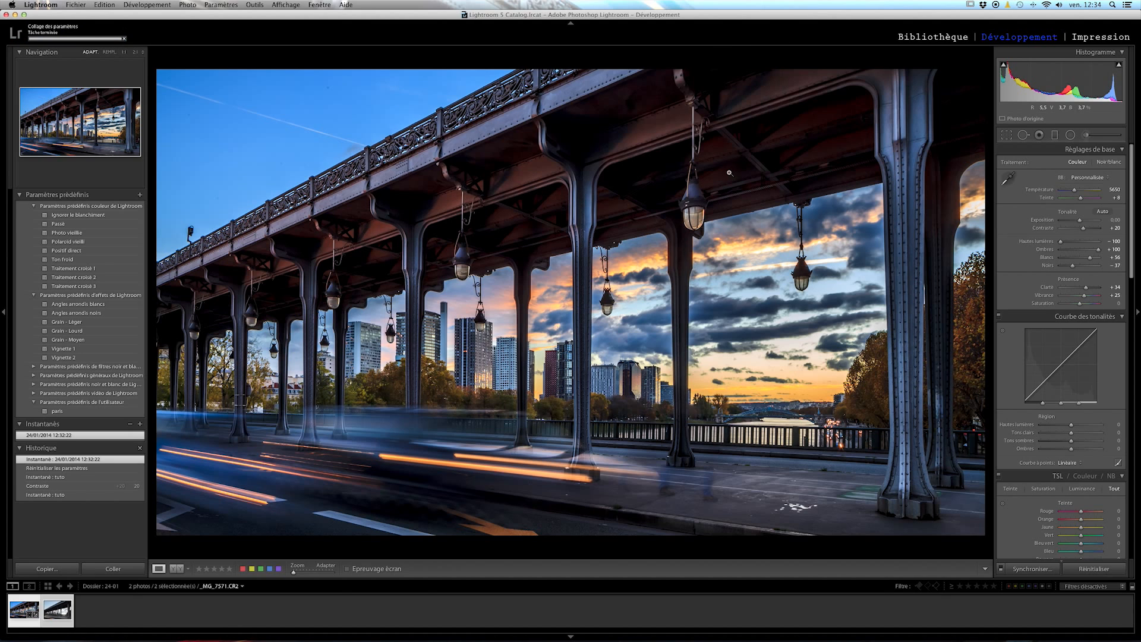
Step: Reset the develop settings of both photos and switch their synchronisation to automatic
left_click(50, 619)
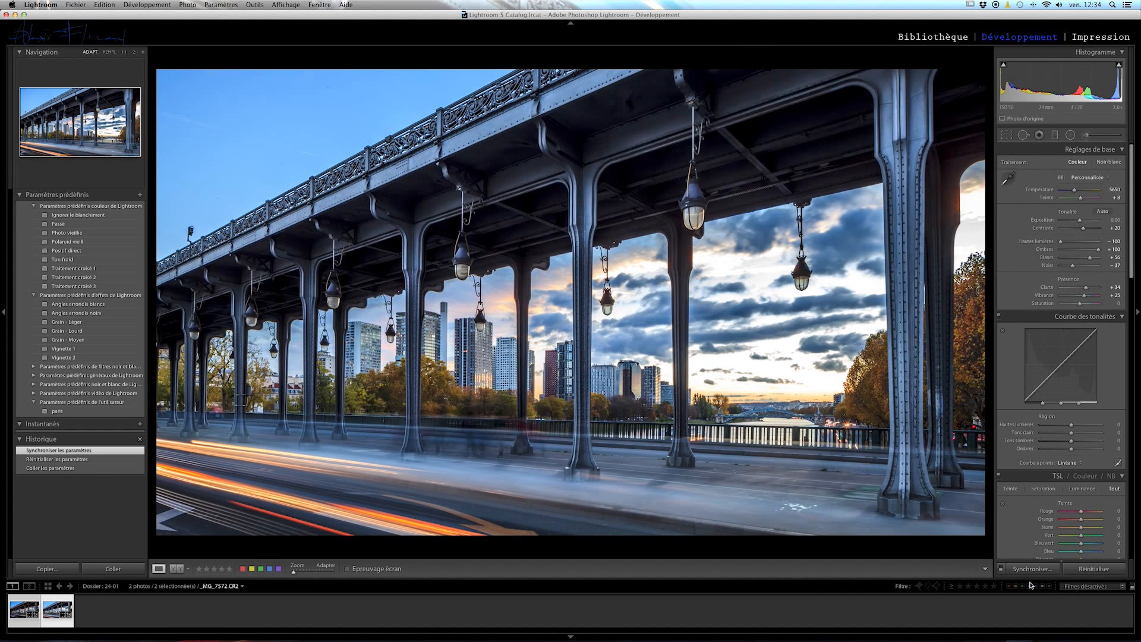
left_click(46, 609)
left_click(1082, 575)
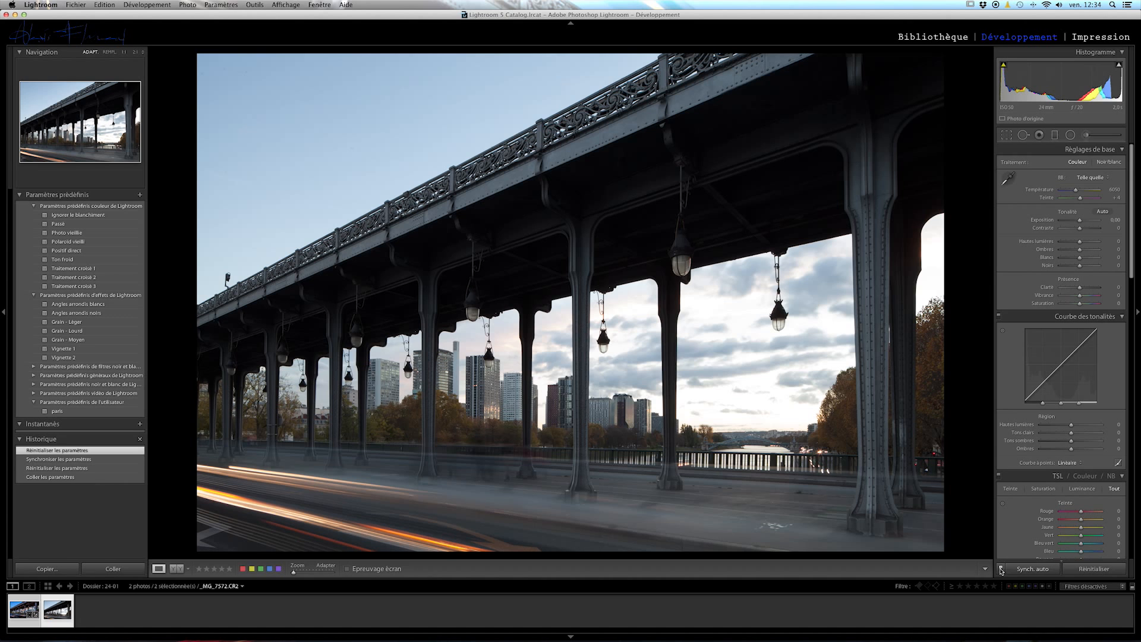
left_click(28, 610)
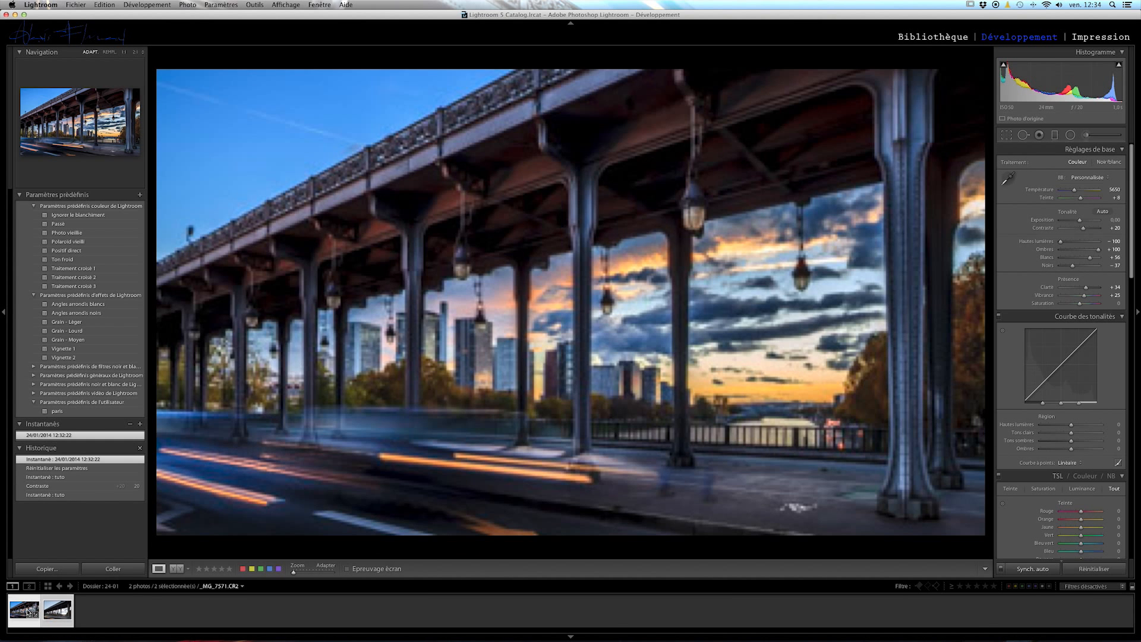
left_click(1094, 568)
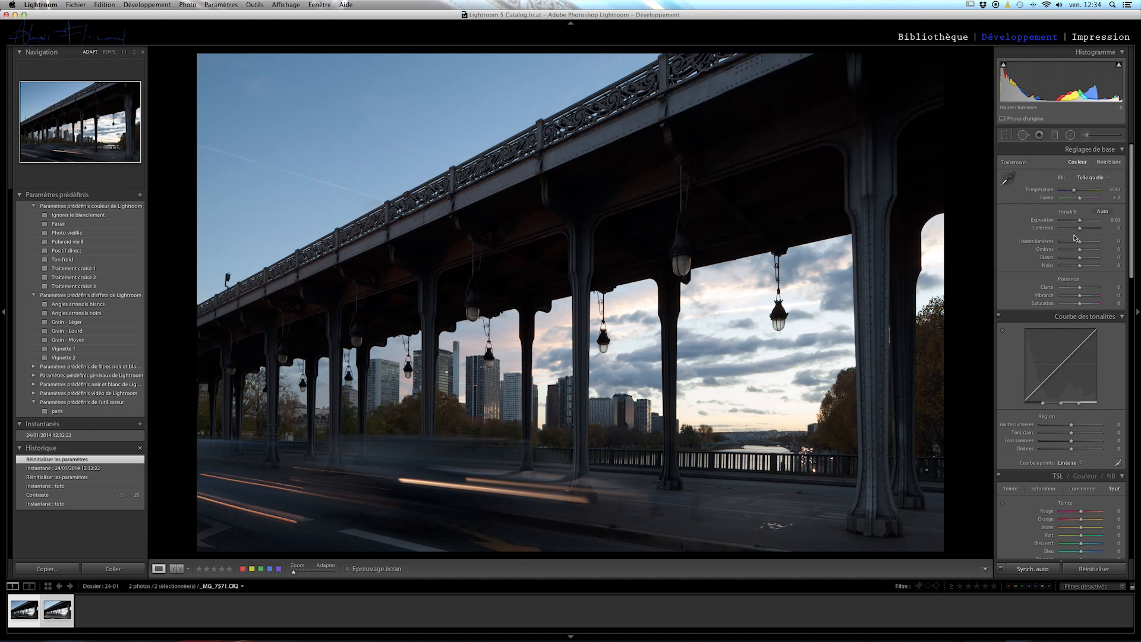
Step: Adjust both photos together, setting Highlights to −100, Shadows to +100, Whites to +64 and Blacks to −35
left_click_drag(1077, 241, 1071, 269)
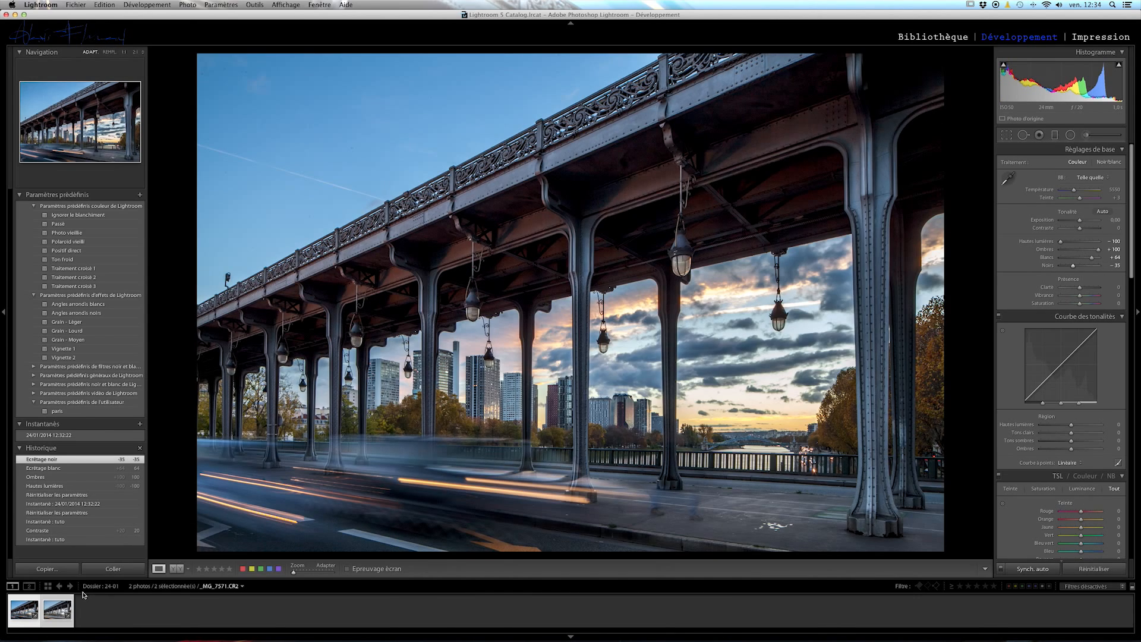
left_click(53, 606)
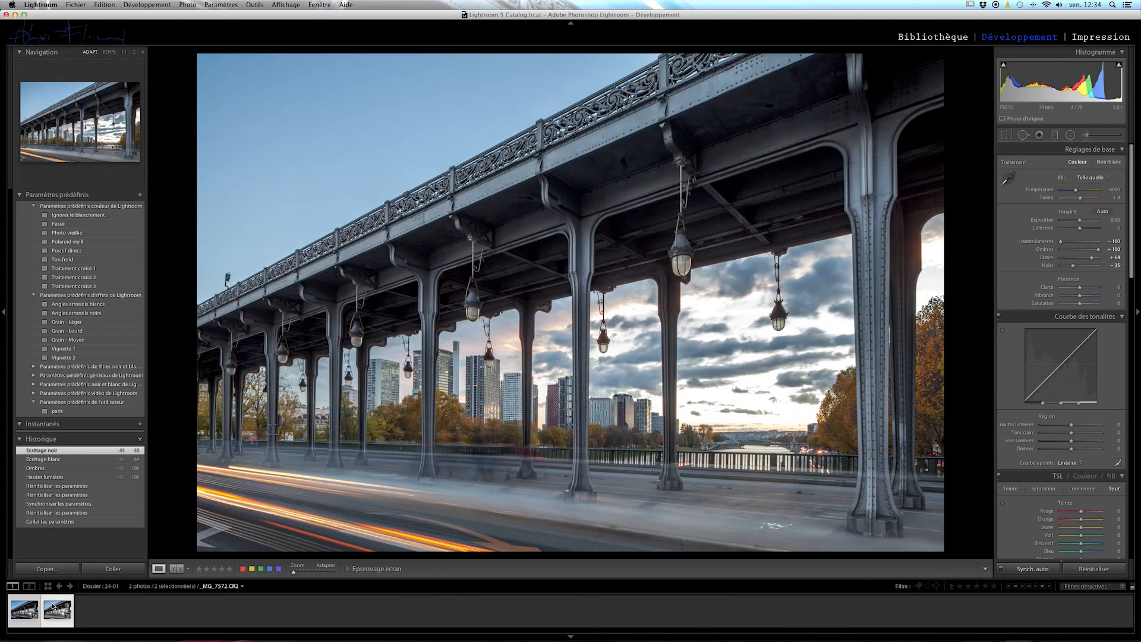
left_click(19, 606)
Step: Compare the tonal rendering and white balance of _MG_7571.CR2 and _MG_7572.CR2 under the shared adjustments
left_click(53, 606)
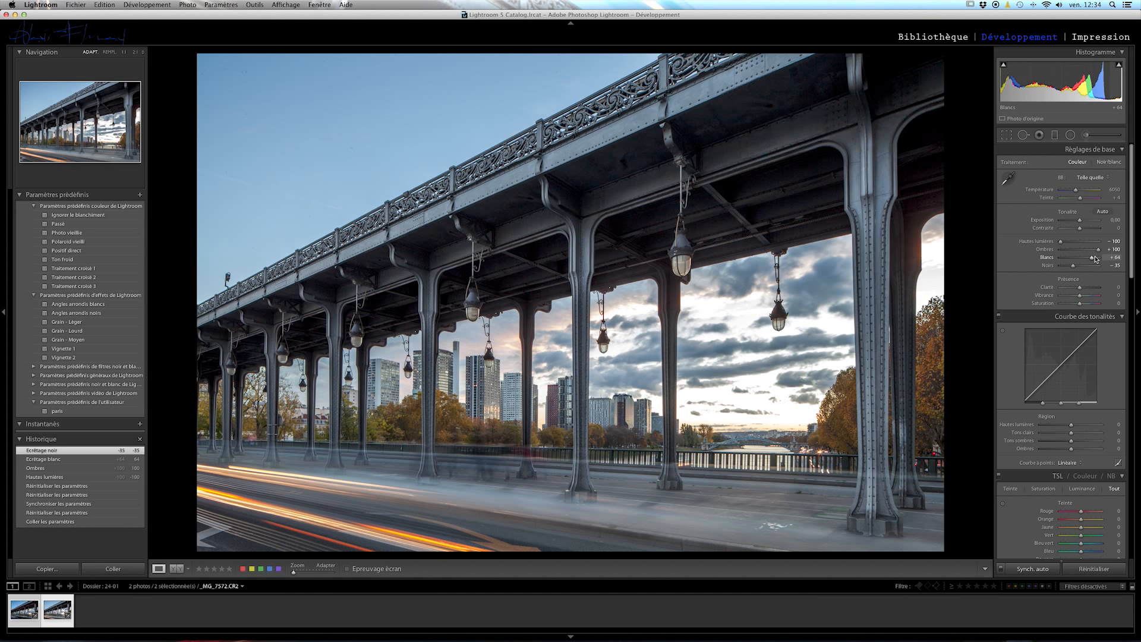
left_click(23, 611)
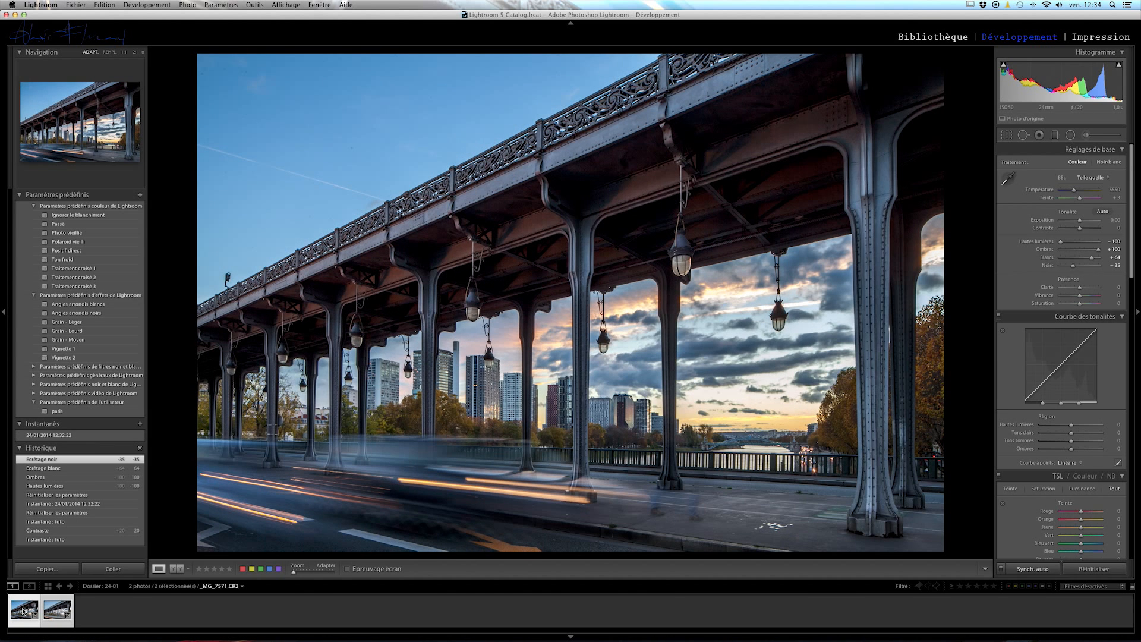
left_click(50, 607)
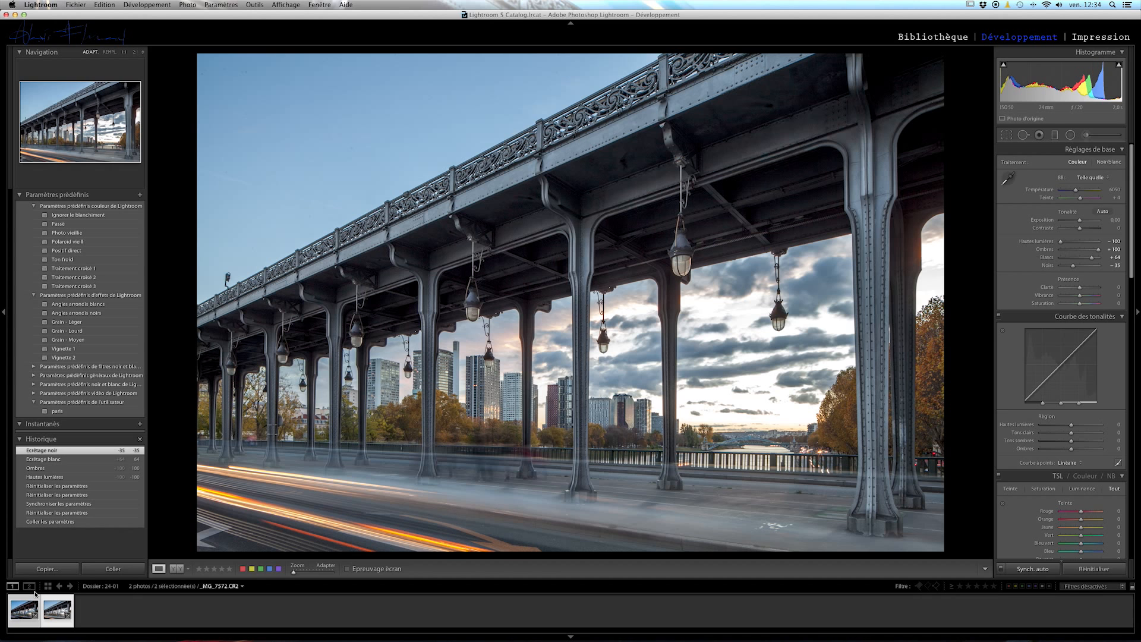
left_click(21, 610)
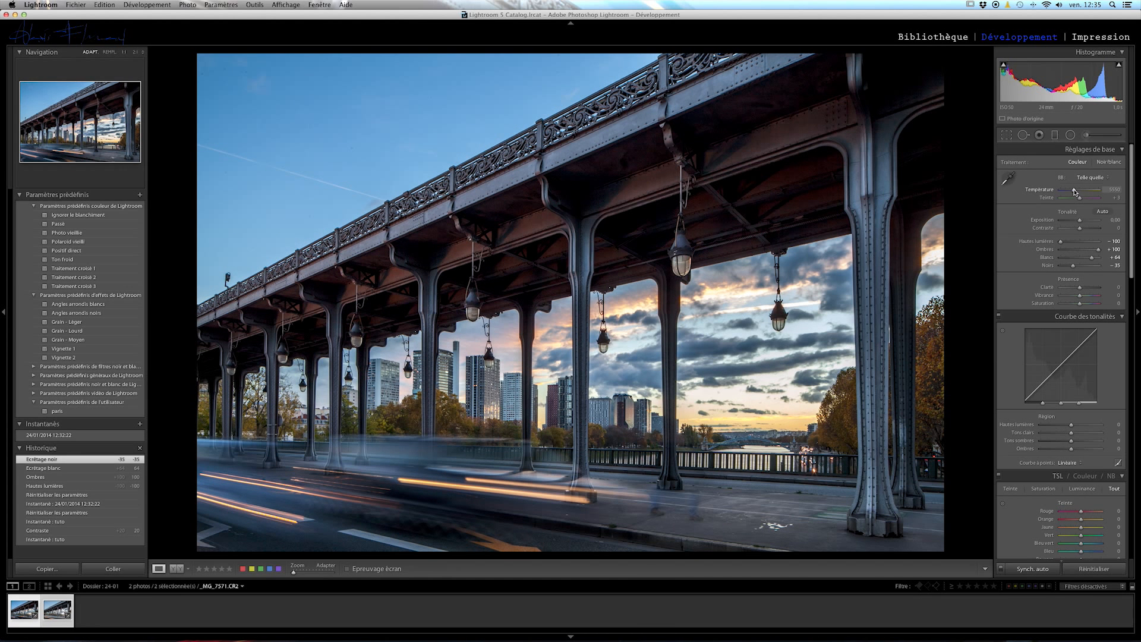
left_click(52, 614)
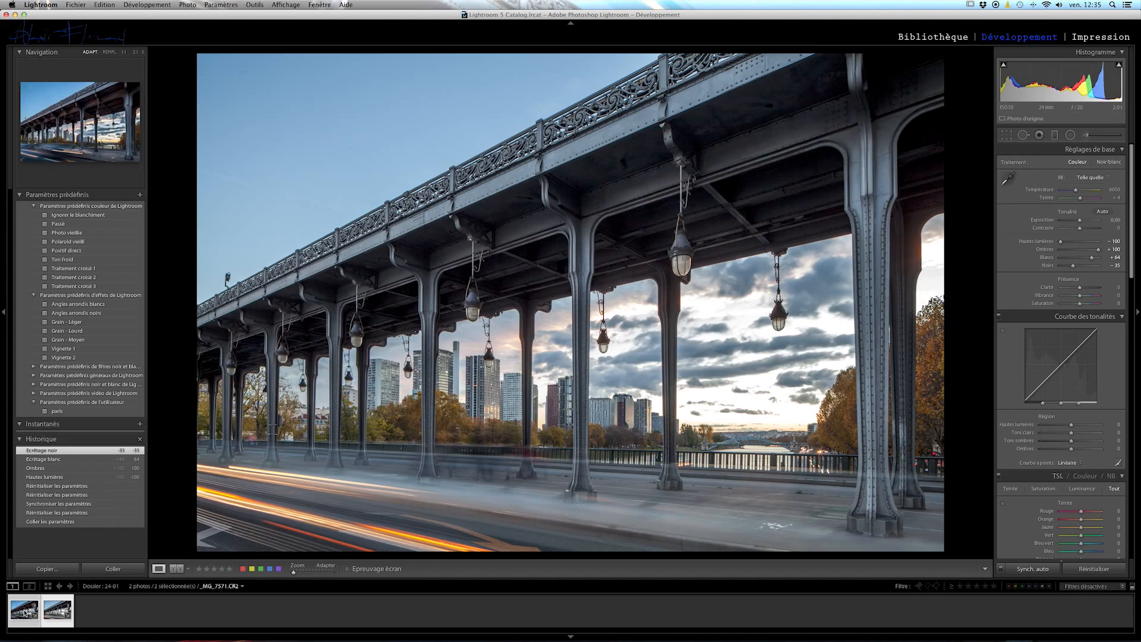
left_click(28, 612)
left_click(55, 612)
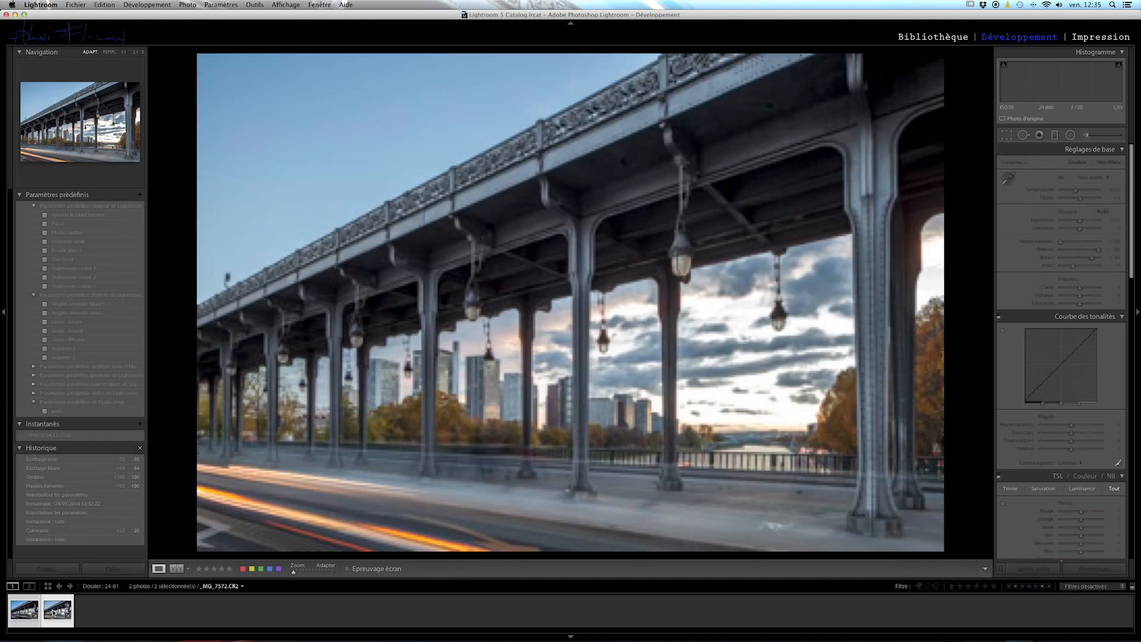
left_click(20, 610)
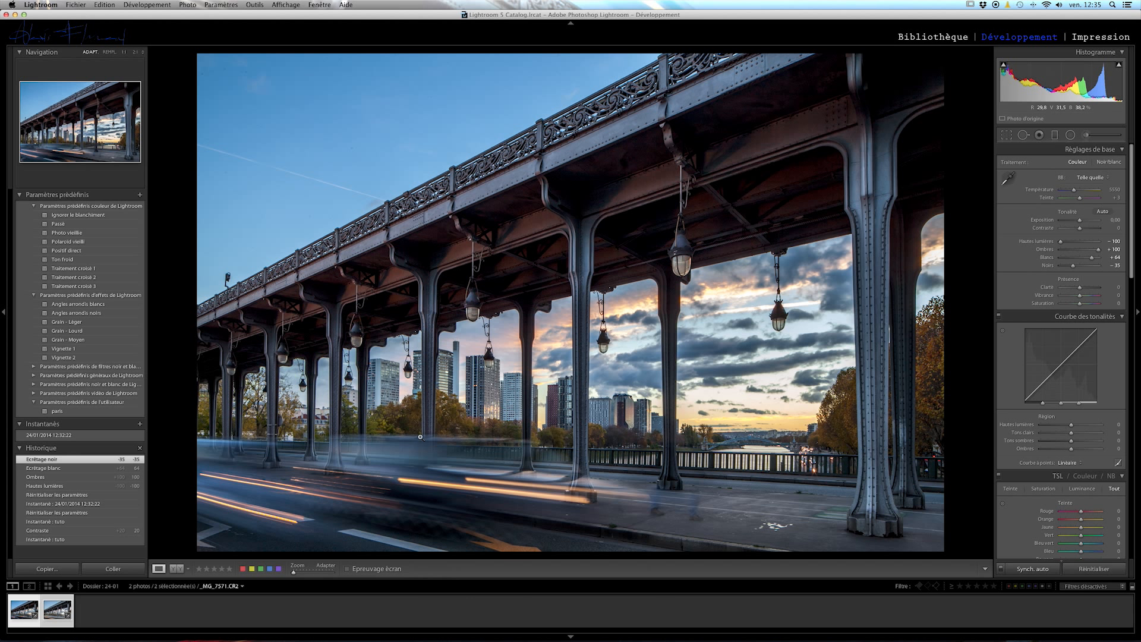
Step: Reset both selected photos, paste the copied develop settings onto them together, and deselect them
left_click(55, 601)
left_click(1101, 569)
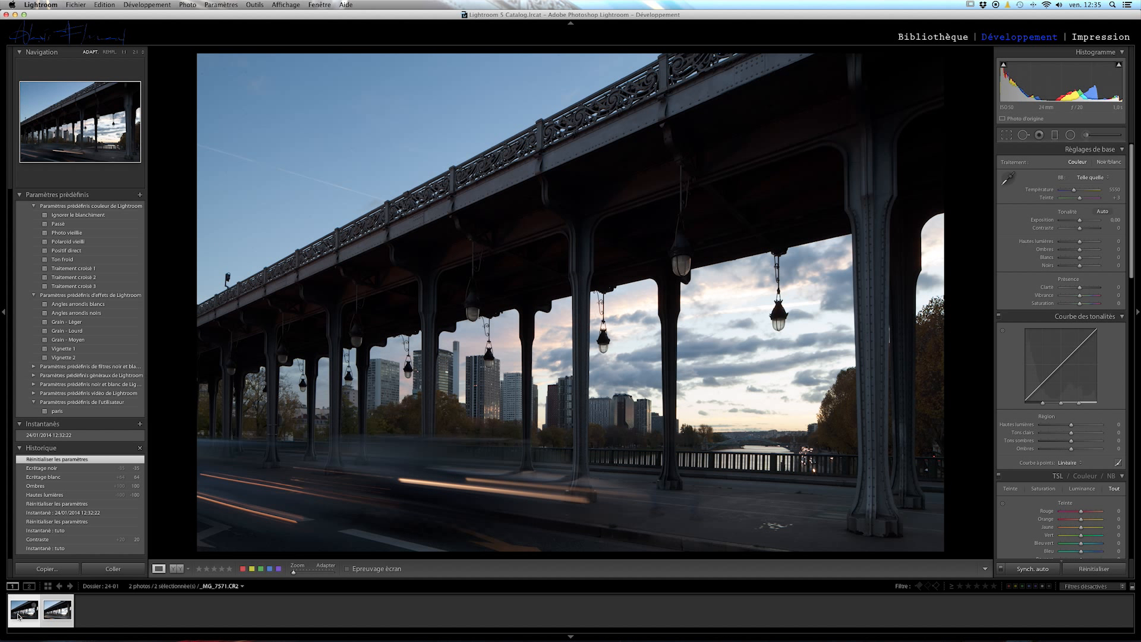
left_click(113, 570)
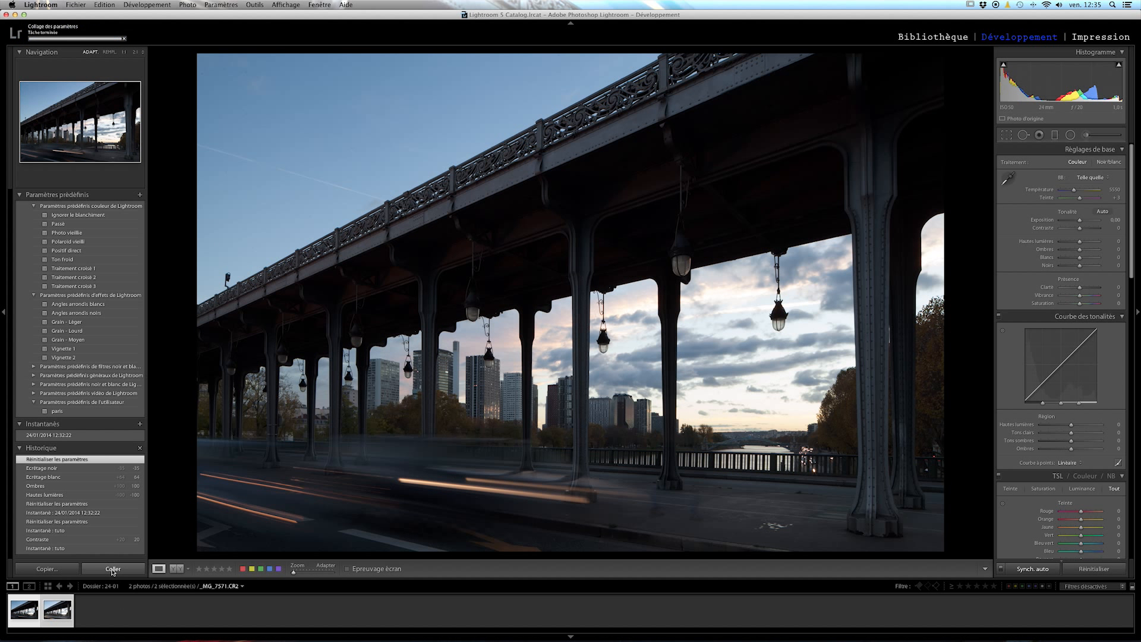
key("super+d")
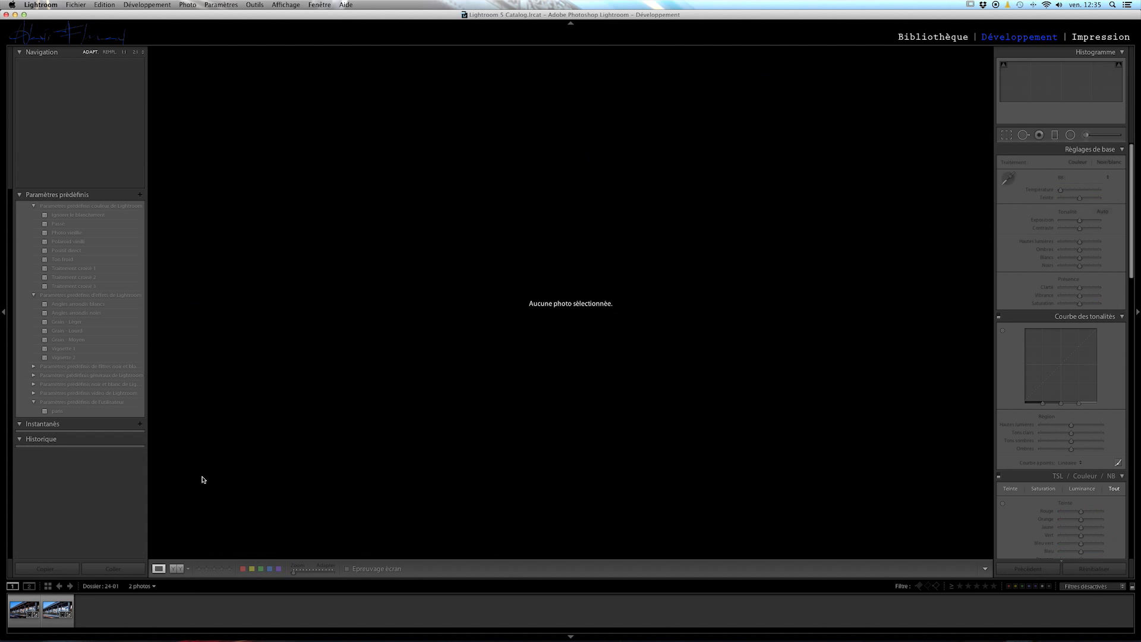
Step: Lower the exposure of _MG_7572.CR2 alone to about −0.6 and compare it with _MG_7571.CR2
left_click(57, 610)
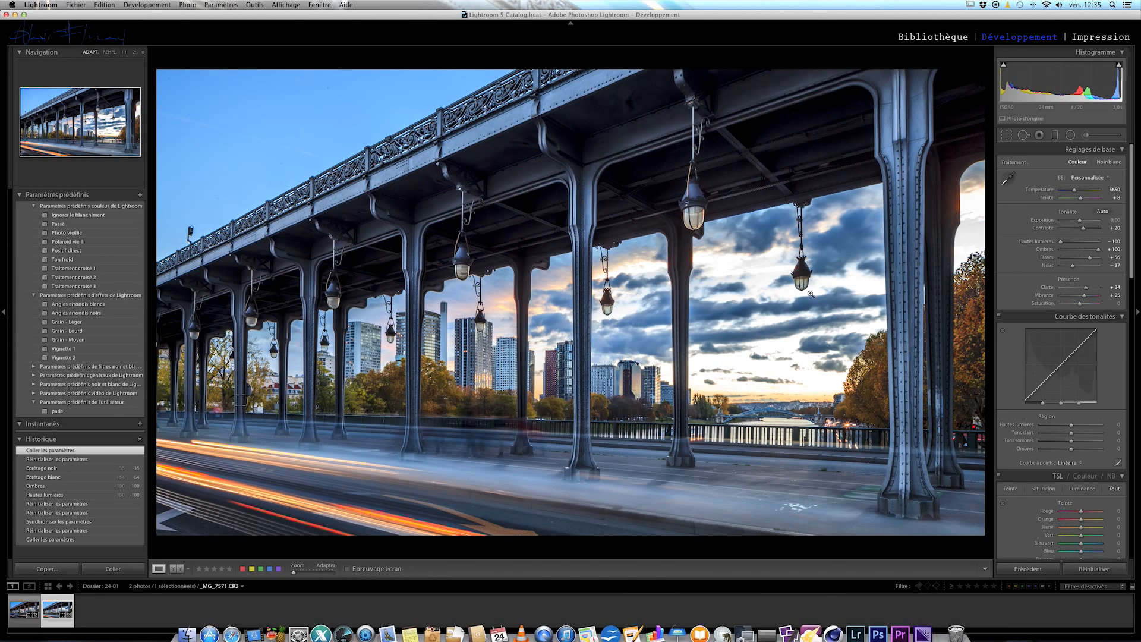
left_click_drag(1076, 220, 1076, 222)
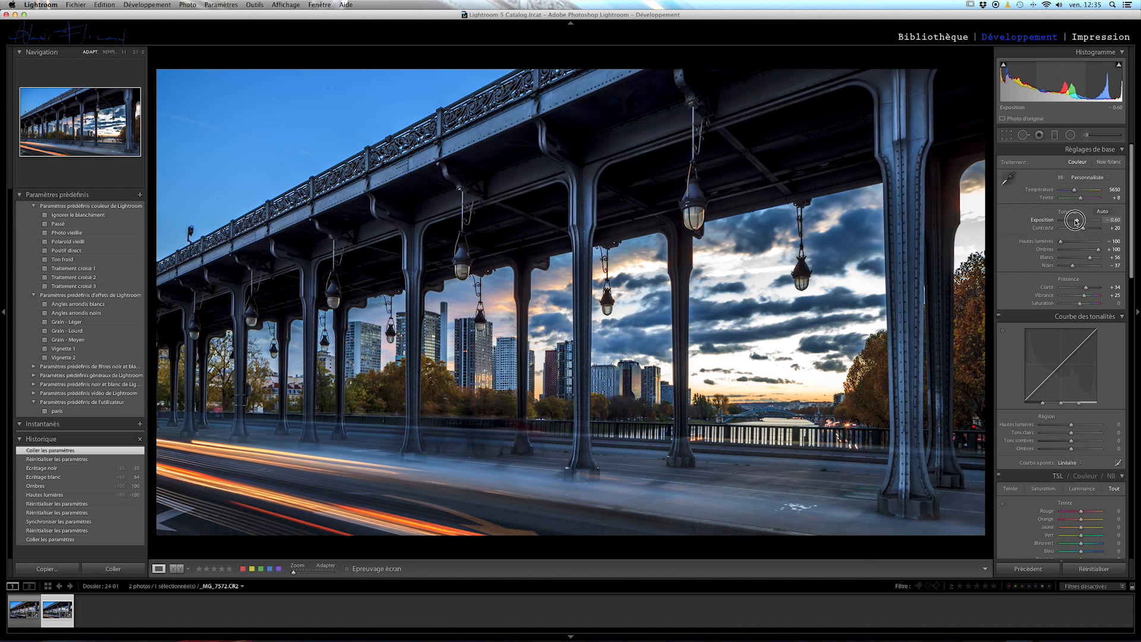
left_click_drag(1076, 221, 1076, 221)
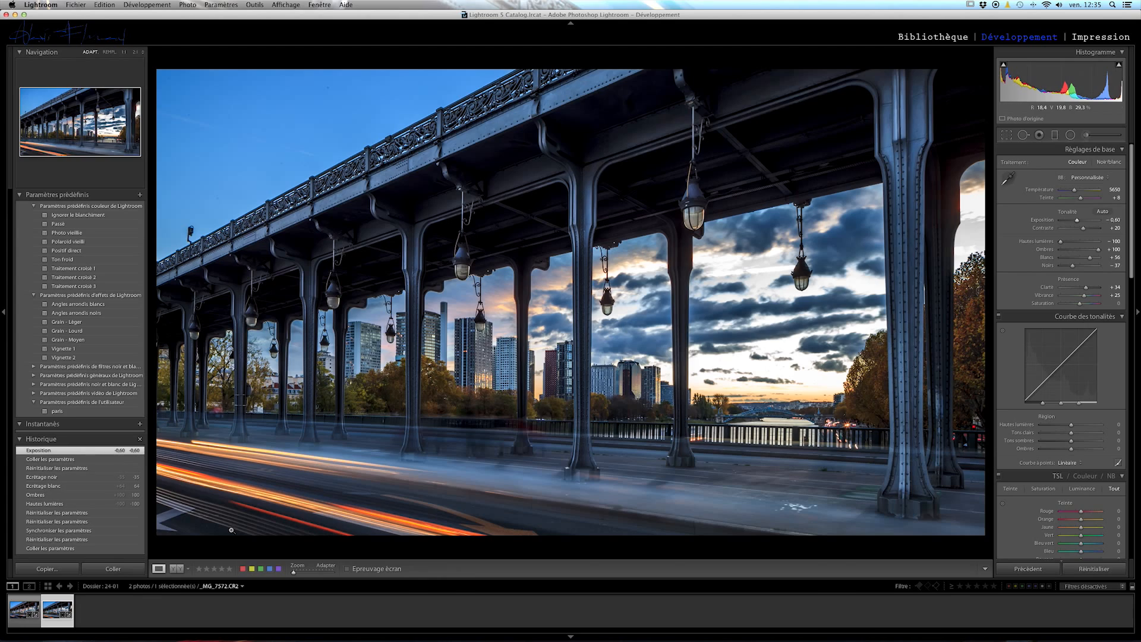
left_click(35, 611)
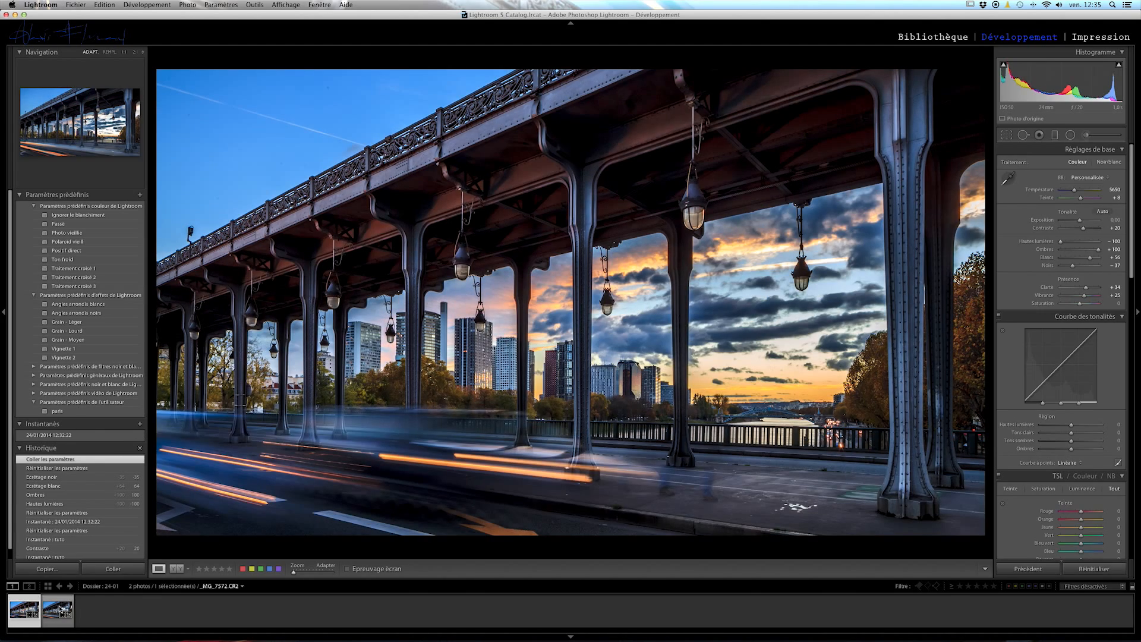
left_click(57, 608)
left_click(9, 600)
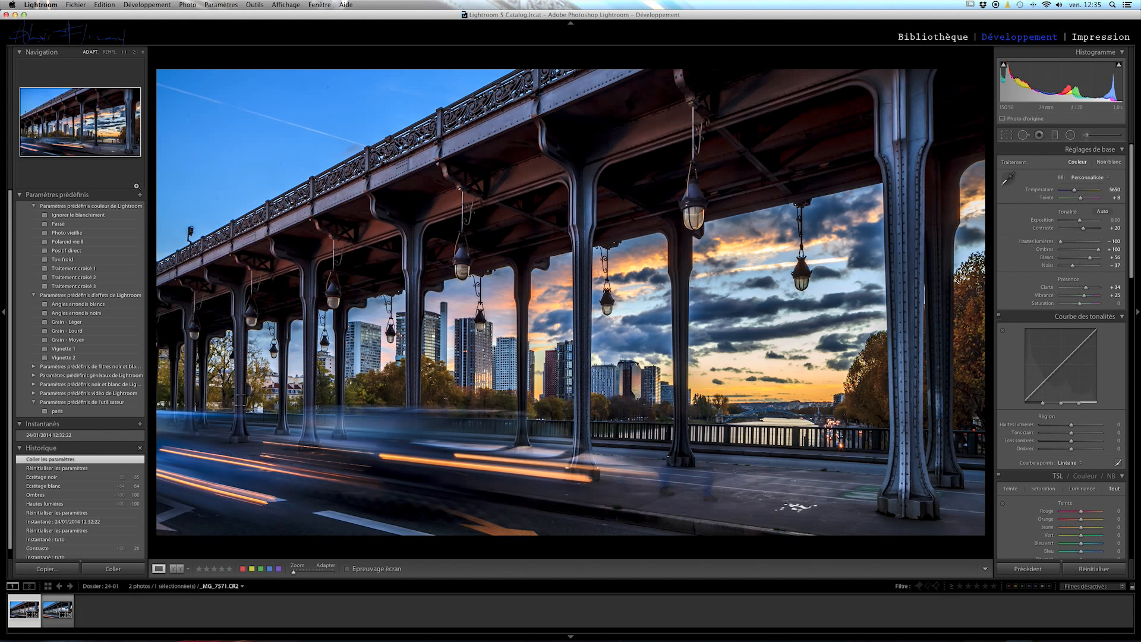
Step: Try the Passé colour preset on _MG_7571.CR2 and undo it
left_click(124, 223)
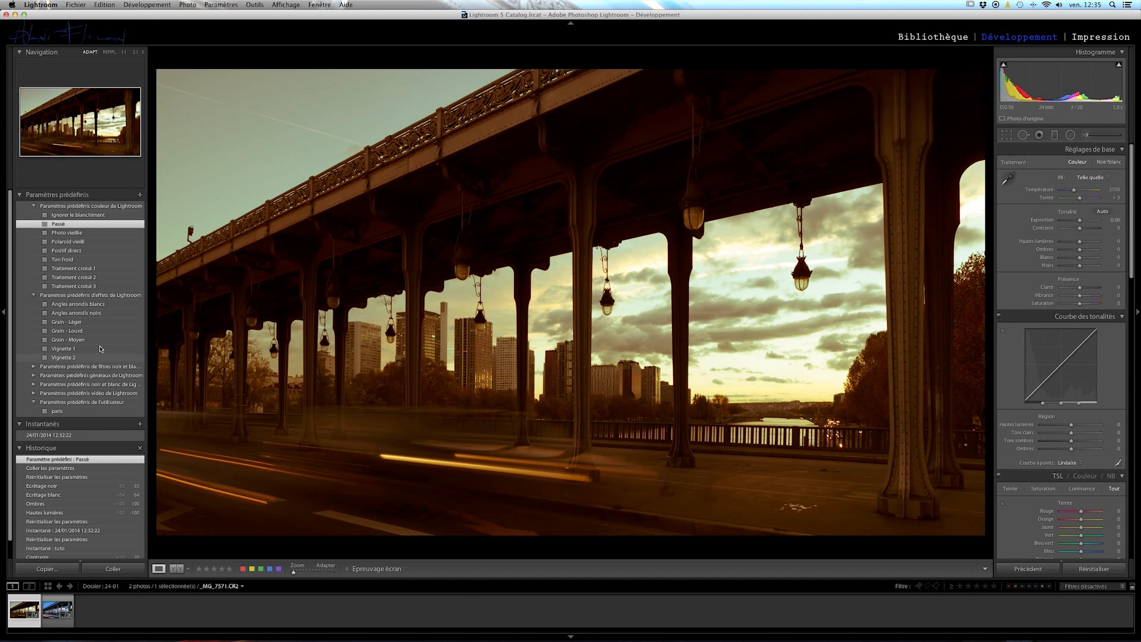
key("super+z")
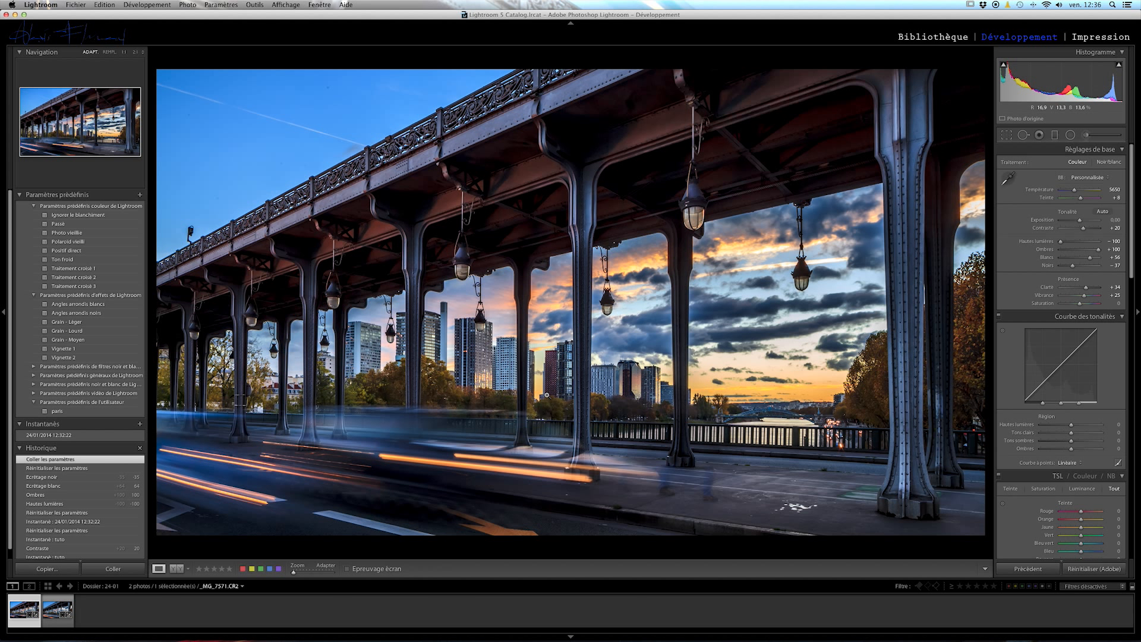
Step: Open the export settings for _MG_7571.CR2 and enlarge the export window to show more options
key("super+shift+e")
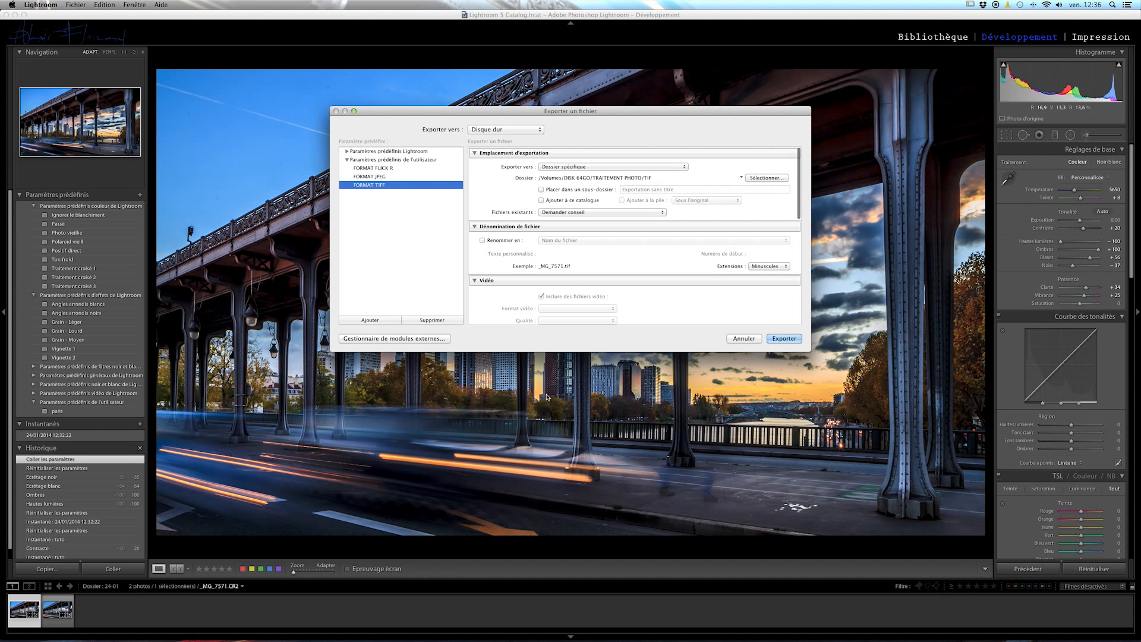
left_click(743, 338)
left_click(77, 4)
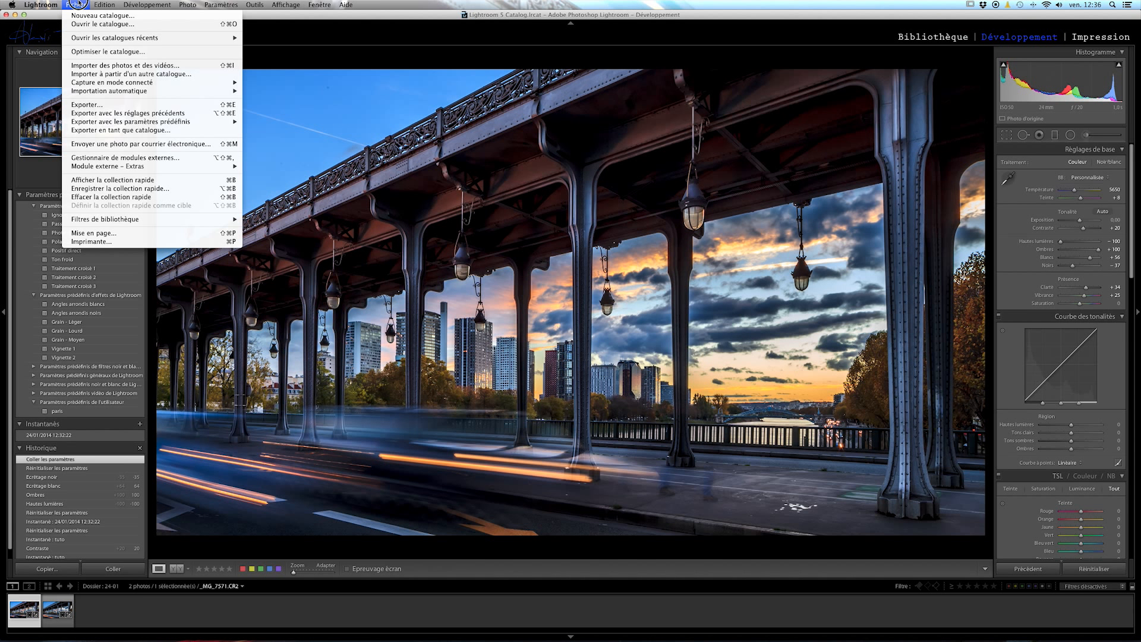
left_click(155, 105)
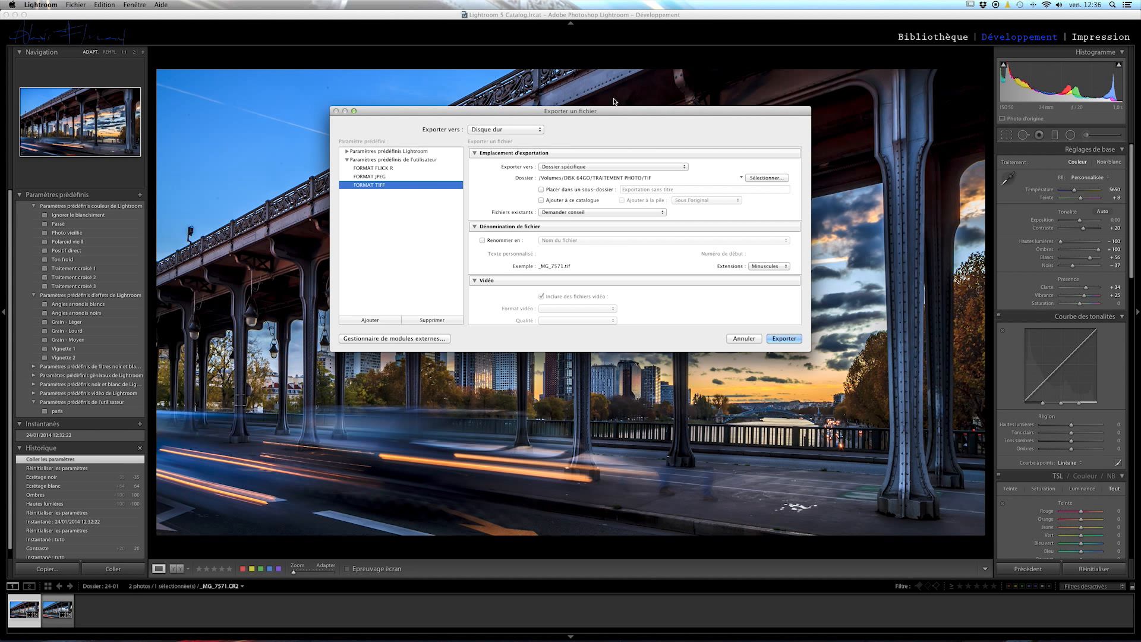
left_click_drag(599, 107, 530, 54)
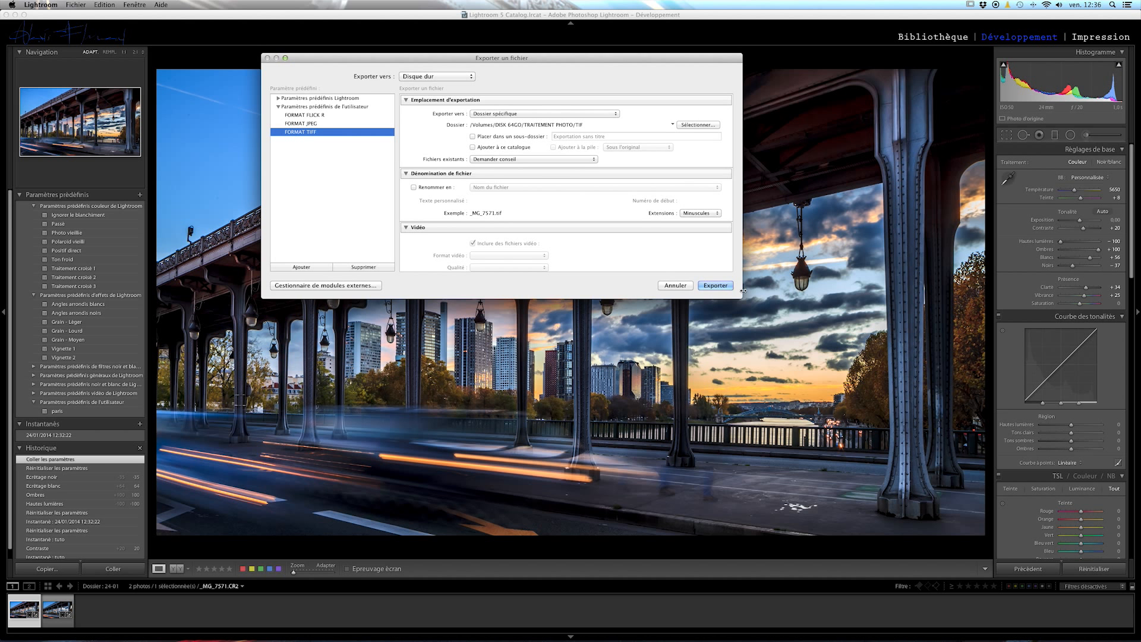
left_click_drag(740, 300, 865, 480)
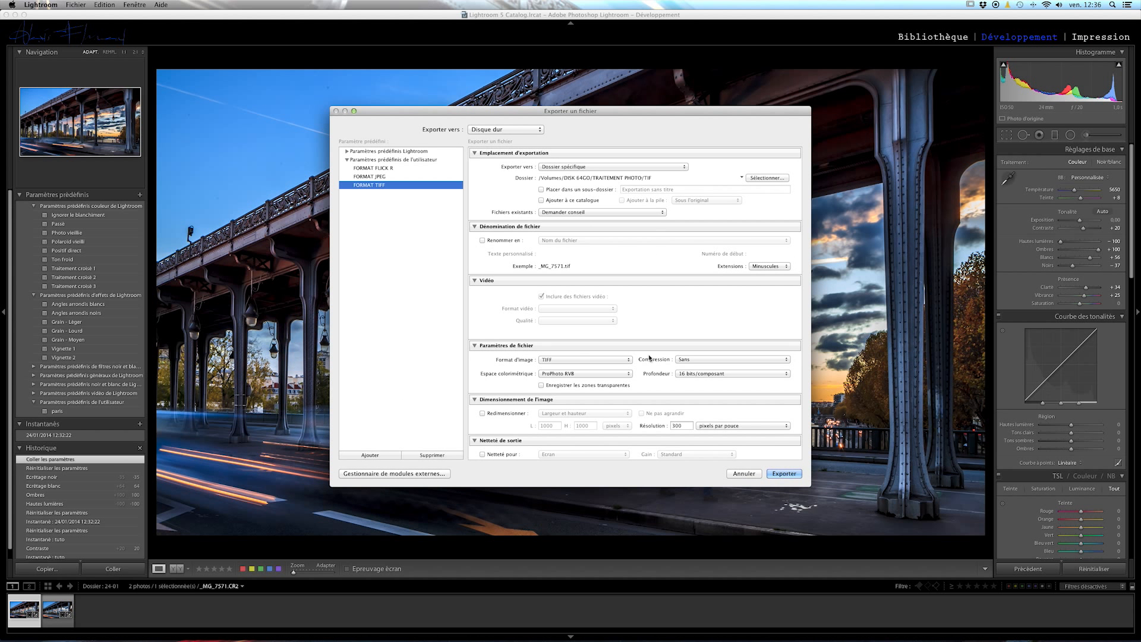
Step: Look through the export options and compare the FORMAT FLICK R, FORMAT JPEG and FORMAT TIFF presets, finishing on FORMAT TIFF
scroll(650, 357, "down", 3)
scroll(650, 357, "down", 1)
scroll(650, 358, "up", 3)
scroll(650, 358, "down", 4)
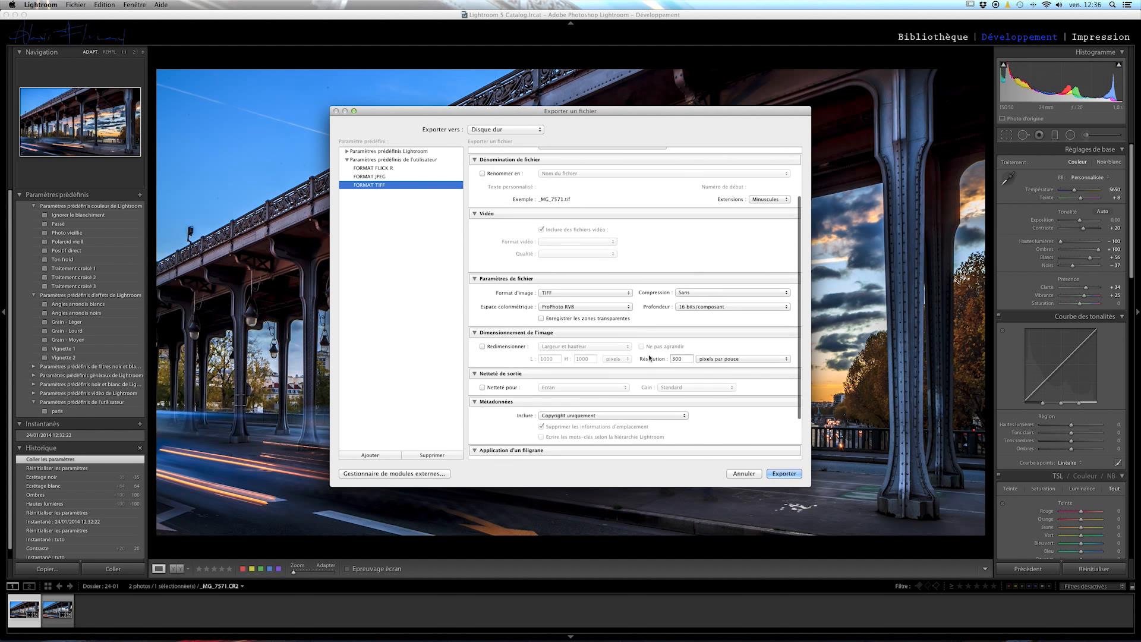
scroll(649, 358, "up", 4)
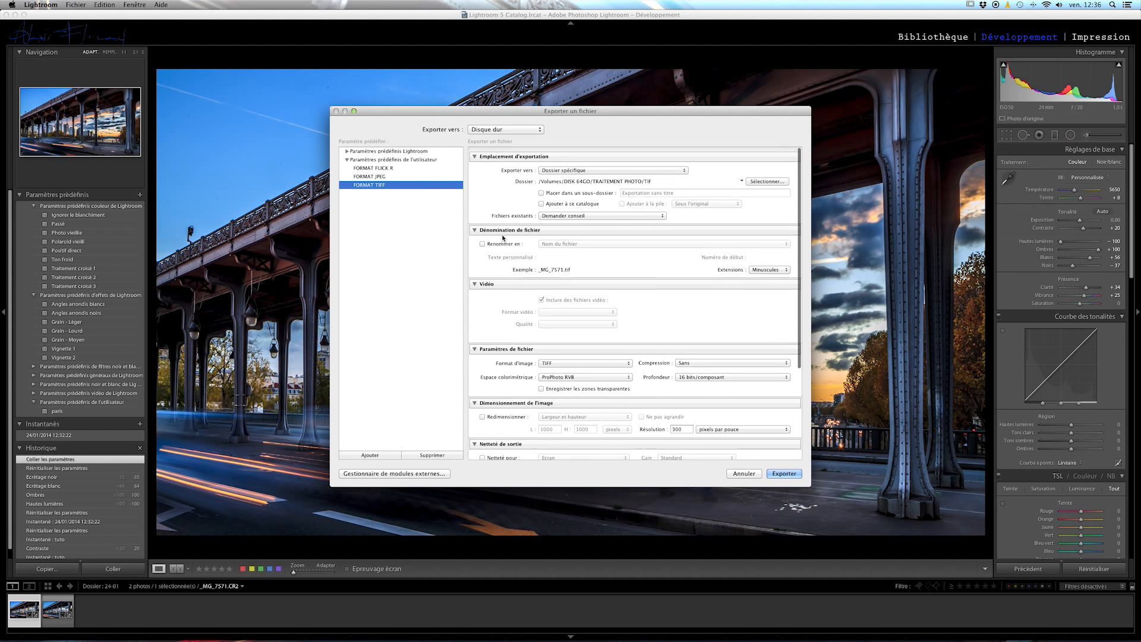
left_click(369, 168)
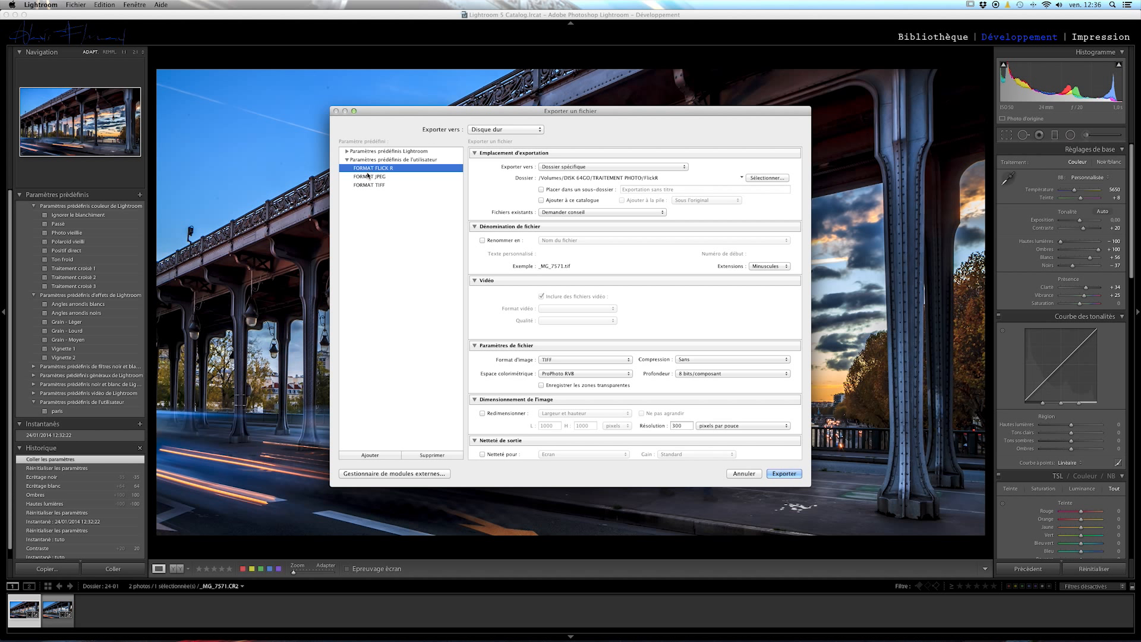
left_click(368, 176)
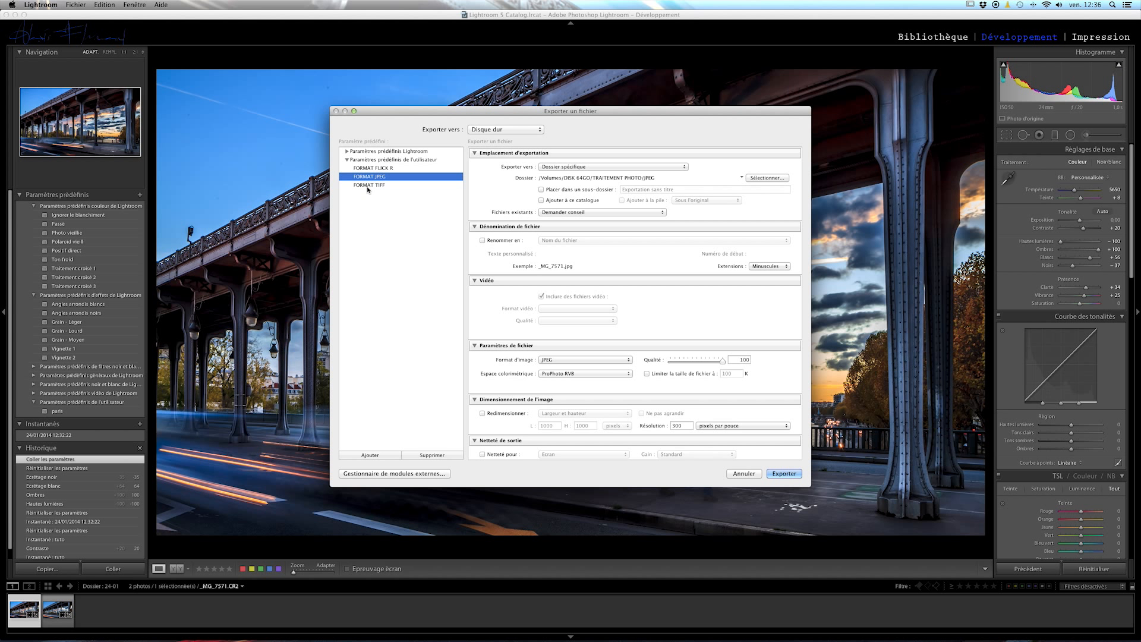
left_click(367, 185)
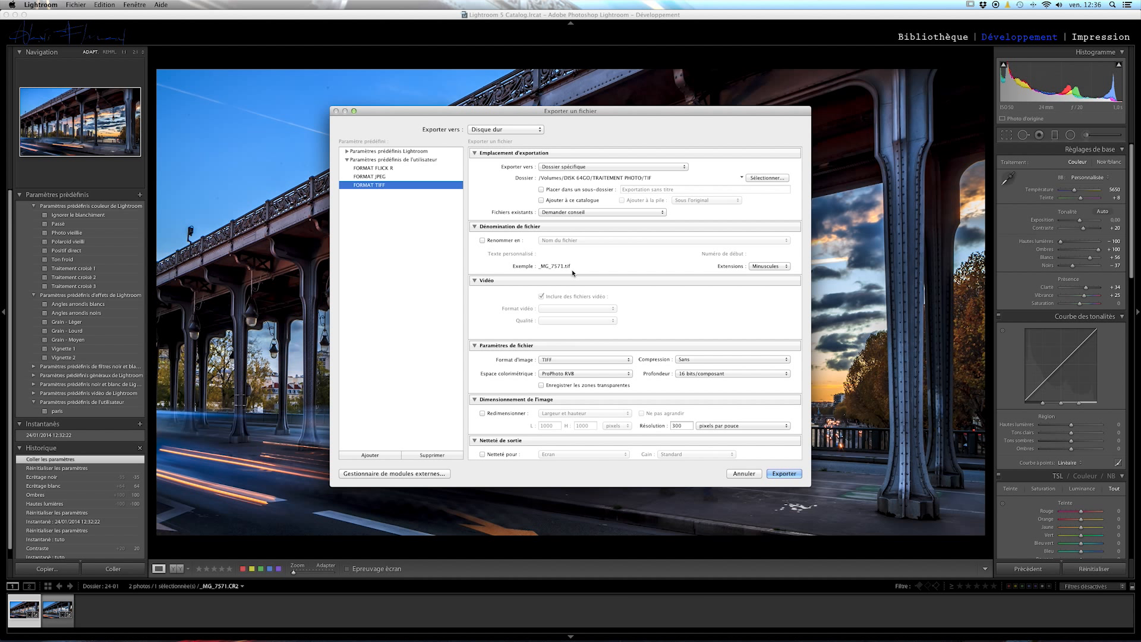
Step: Examine the FORMAT TIFF preset's naming, file format, sizing, sharpening, metadata, watermark and post-processing settings, including the available image formats
scroll(571, 269, "down", 2)
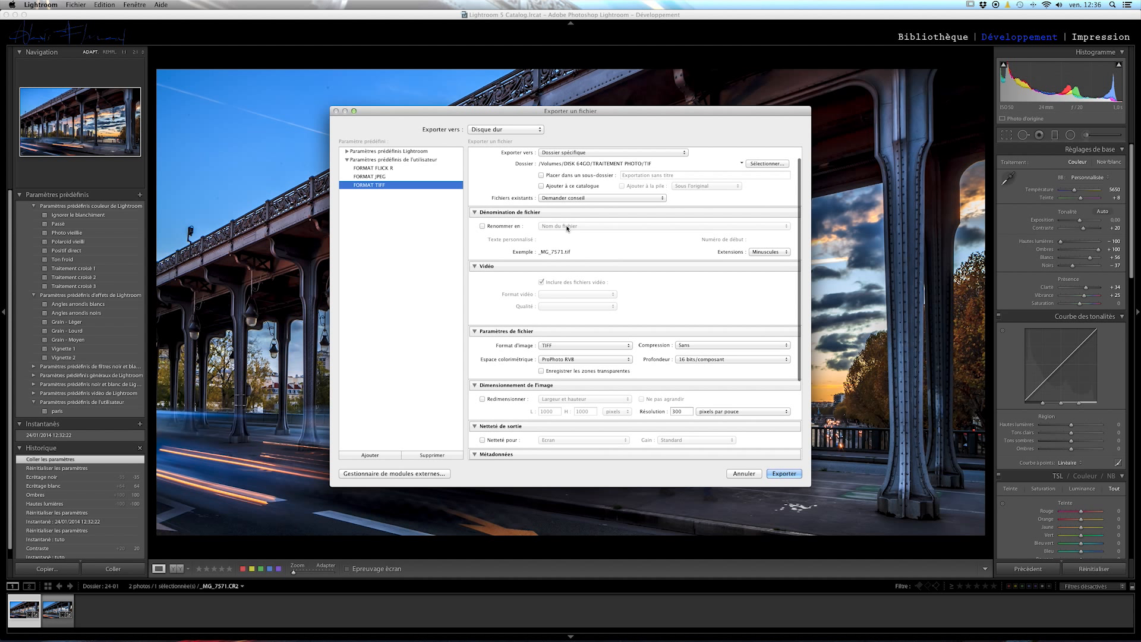
scroll(582, 230, "down", 3)
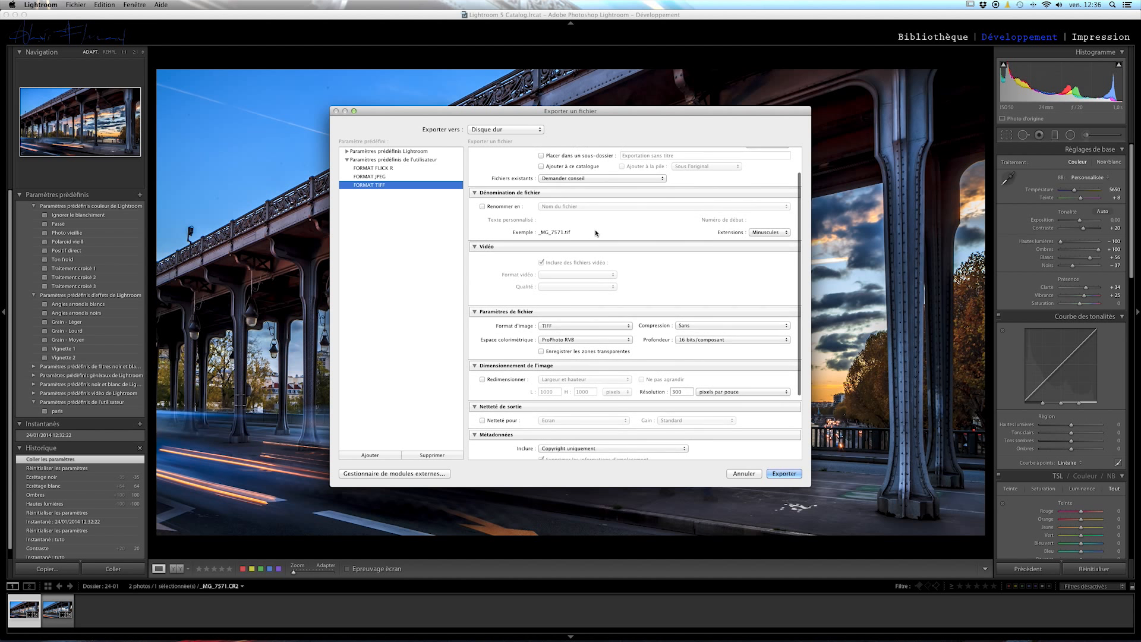
scroll(596, 233, "down", 8)
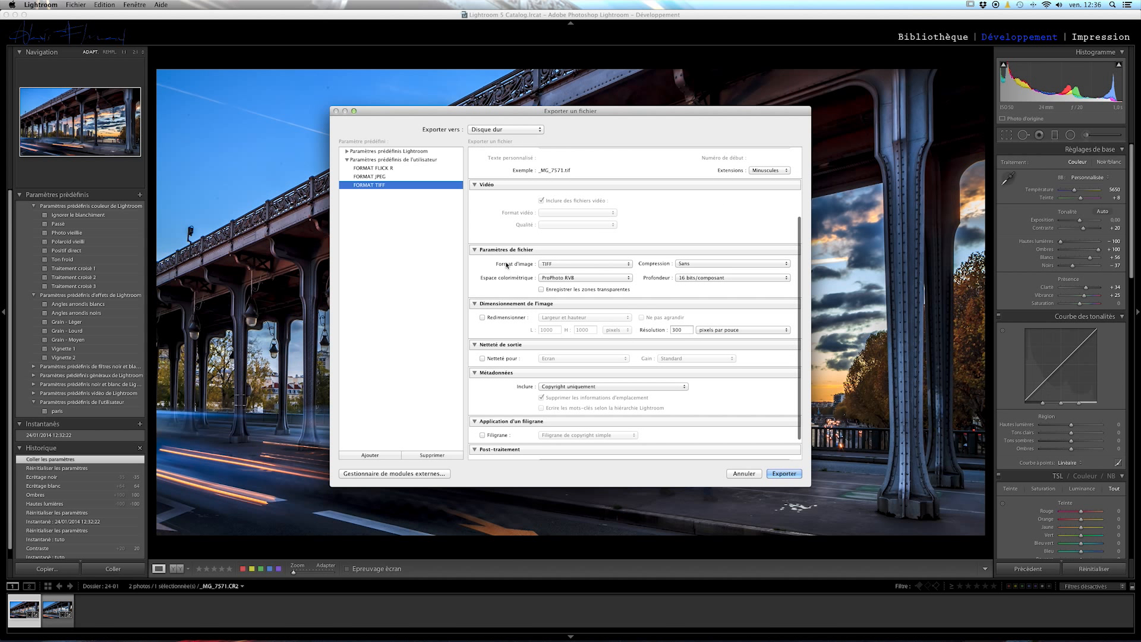
left_click(587, 260)
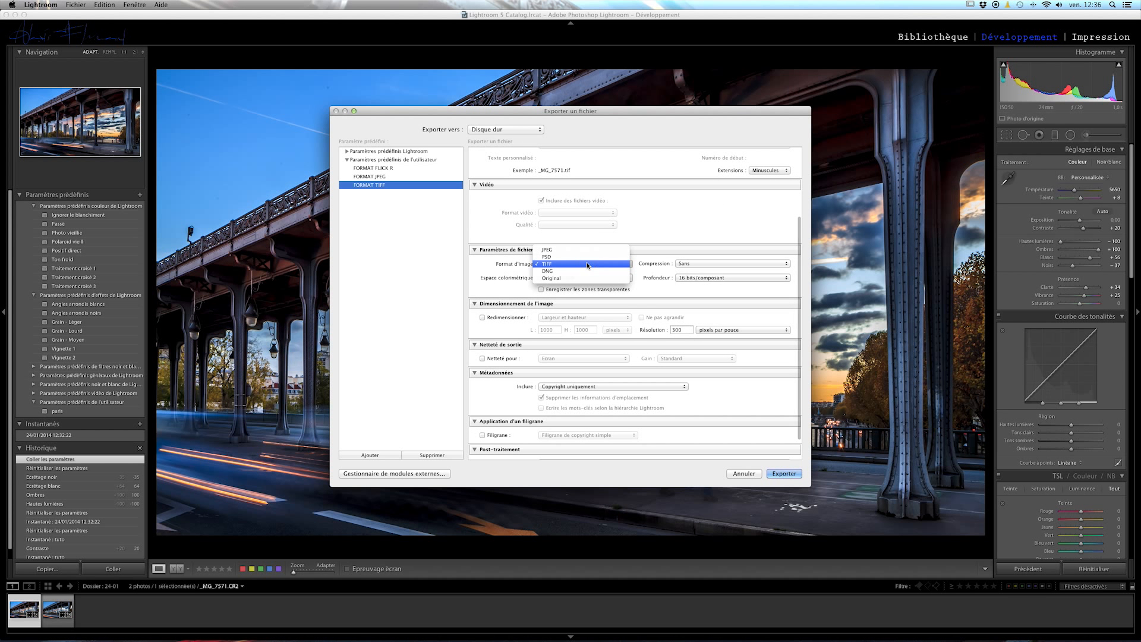
left_click(687, 268)
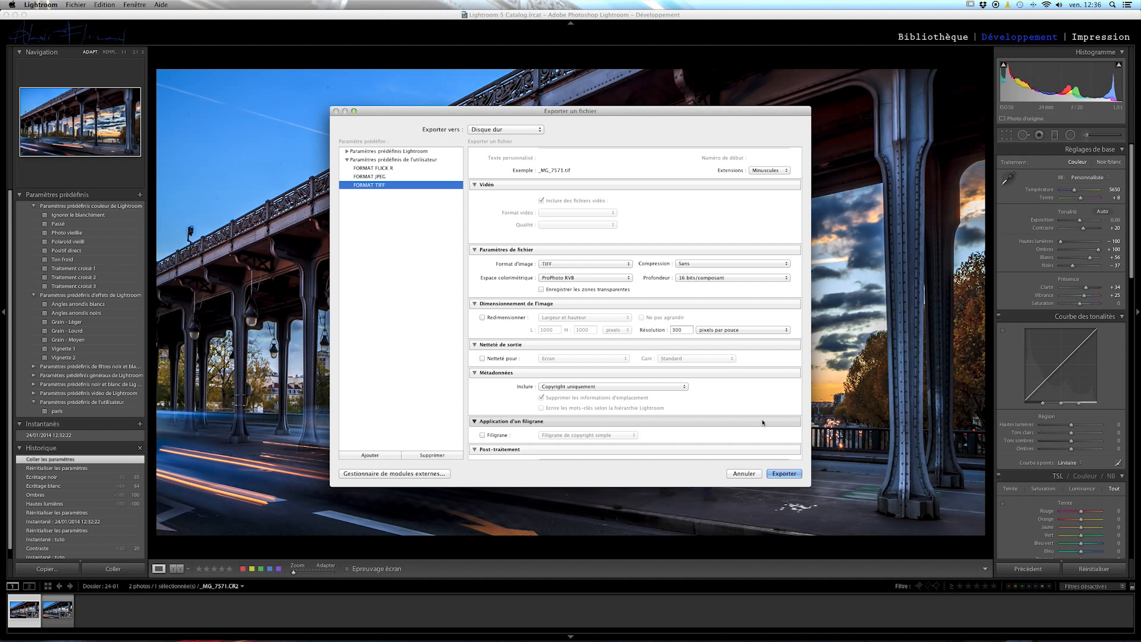
scroll(697, 409, "down", 3)
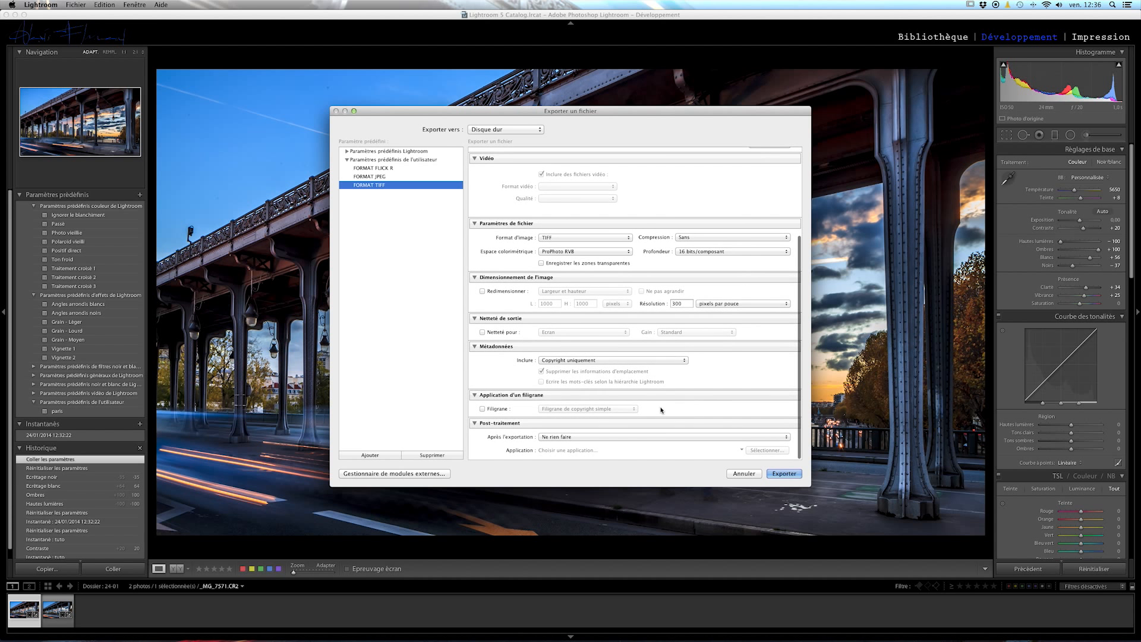
scroll(618, 235, "up", 5)
scroll(618, 233, "down", 3)
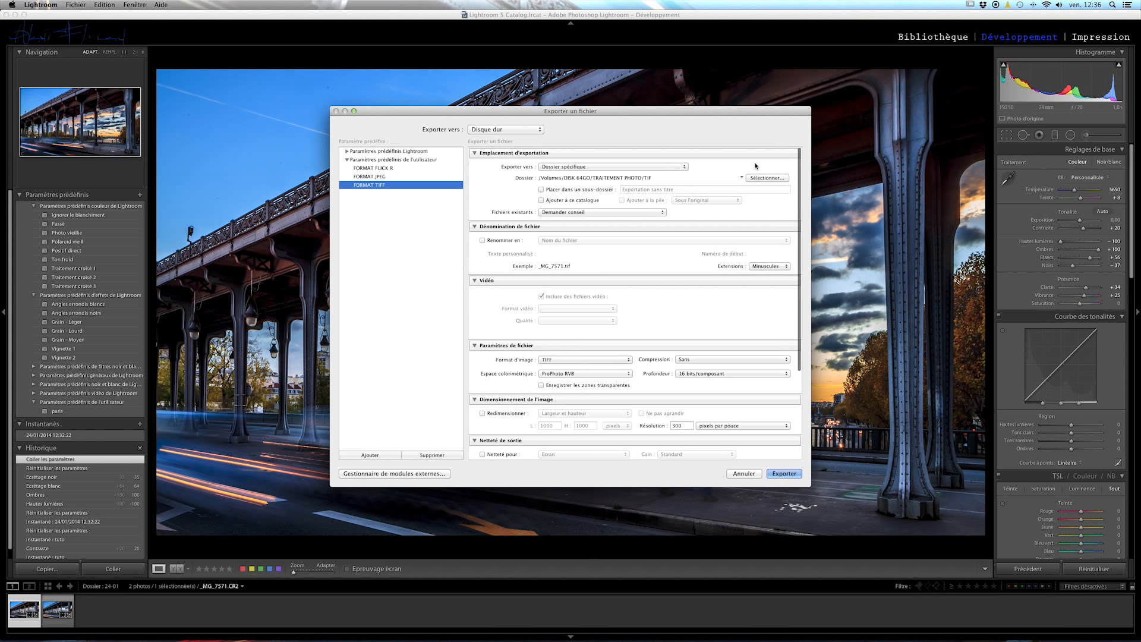
Step: Choose the TIF folder inside TRAITEMENT PHOTO on DISK 64GO as the export destination
left_click(763, 179)
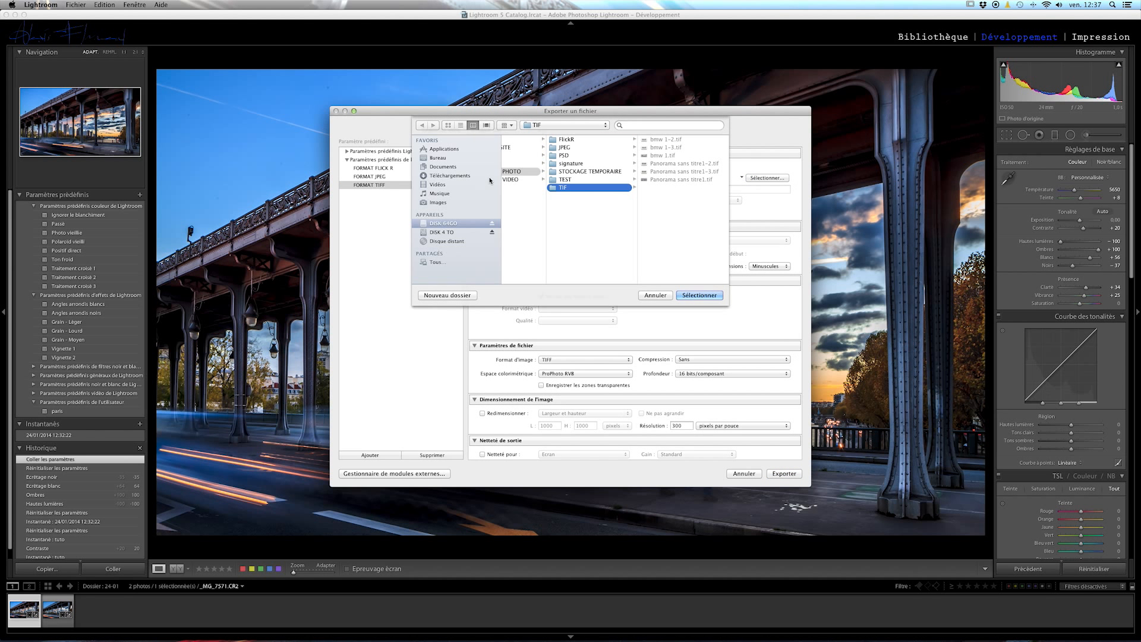
left_click(454, 224)
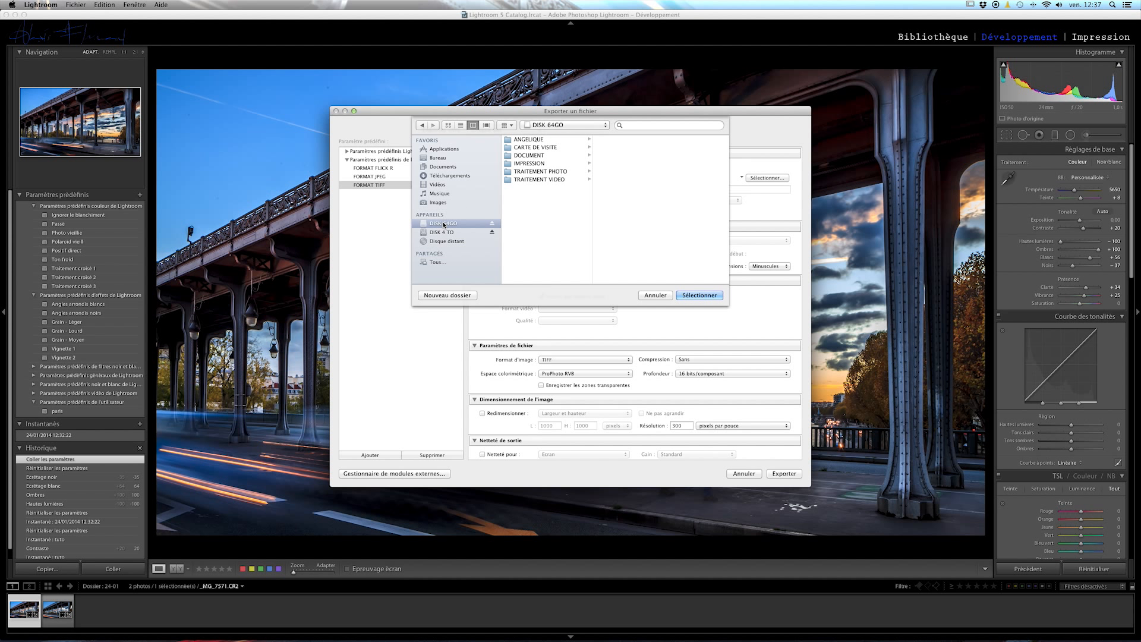
left_click(543, 172)
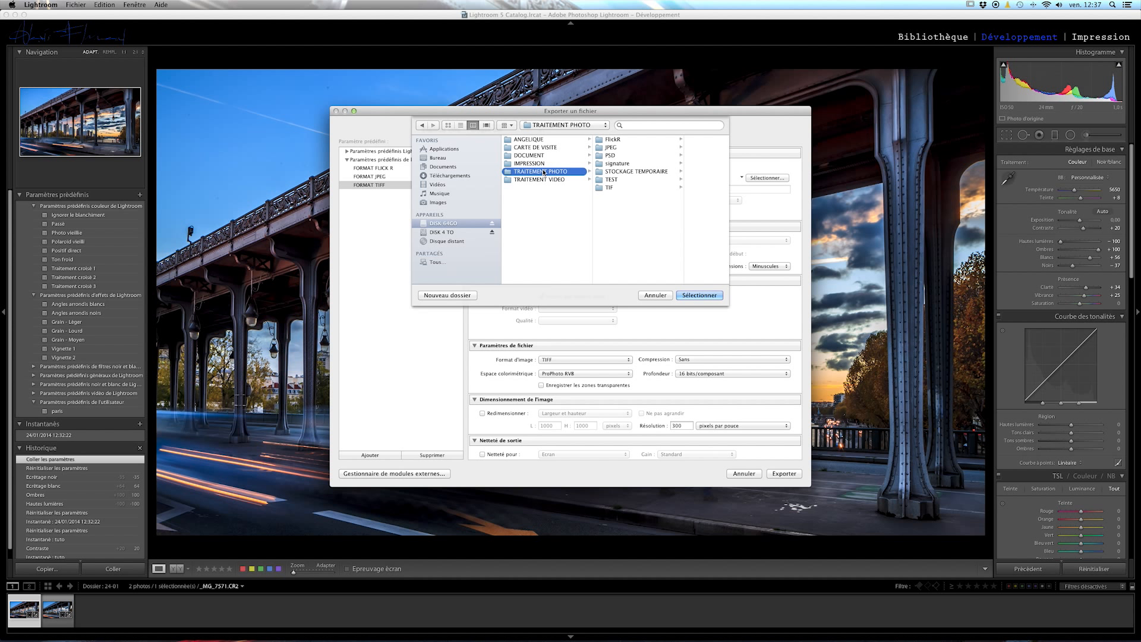
left_click(611, 188)
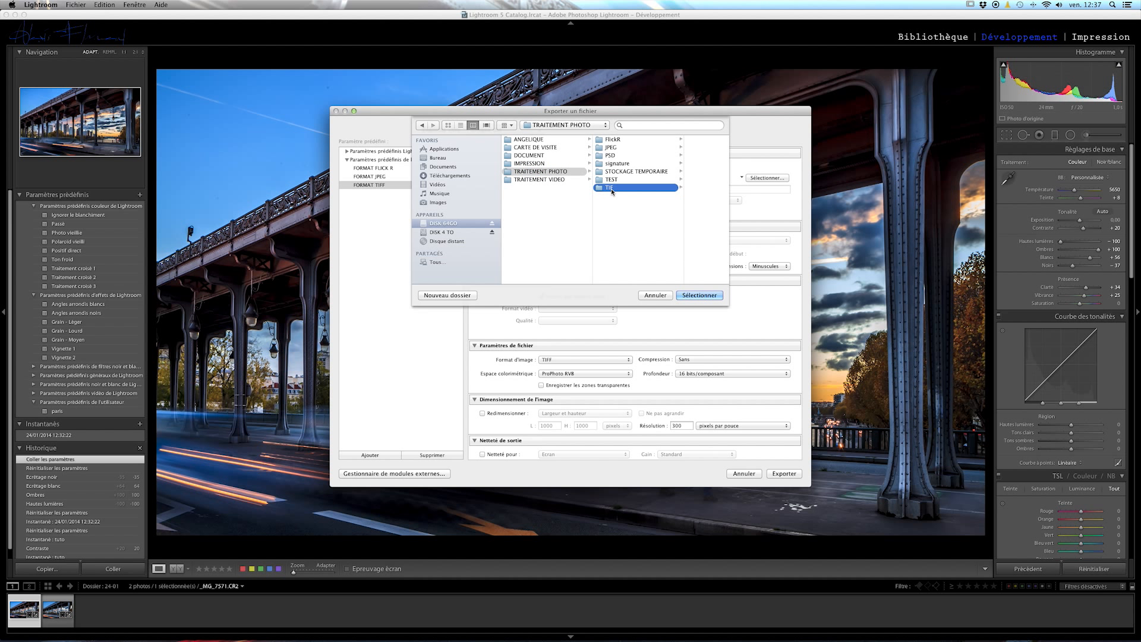
left_click(572, 141)
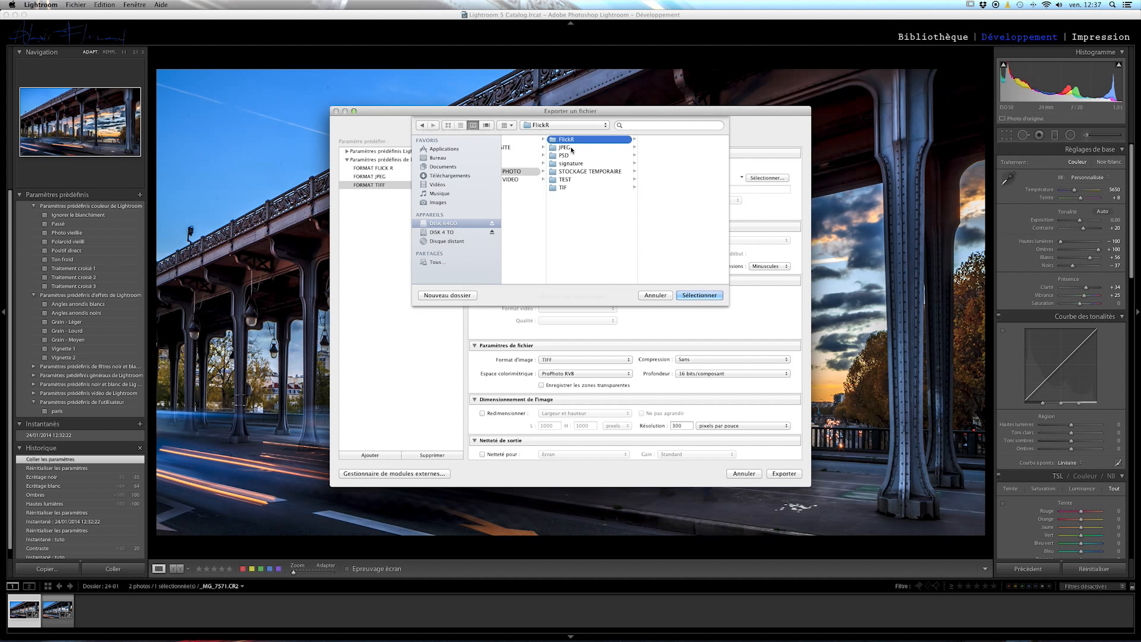
left_click(571, 147)
left_click(564, 148)
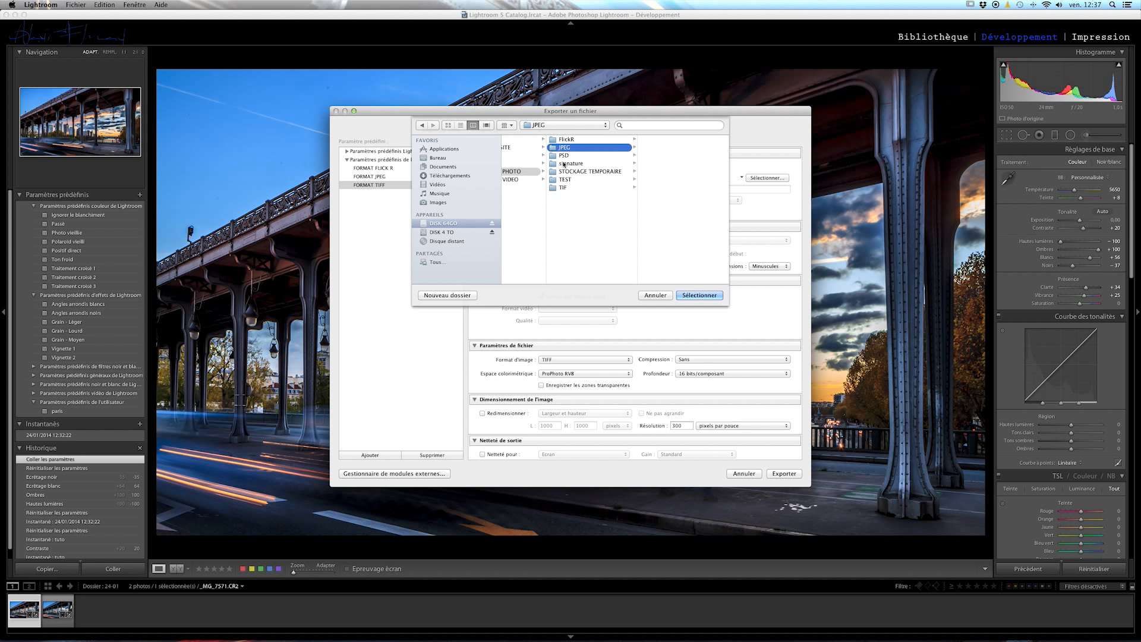
left_click(561, 187)
left_click(564, 142)
left_click(565, 147)
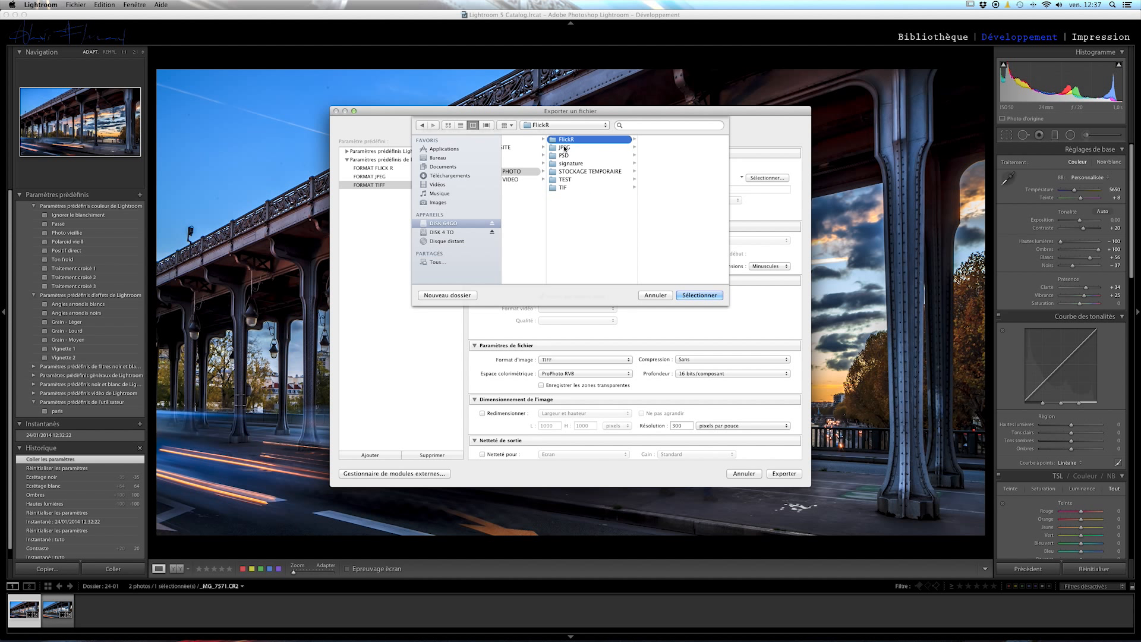
left_click(560, 189)
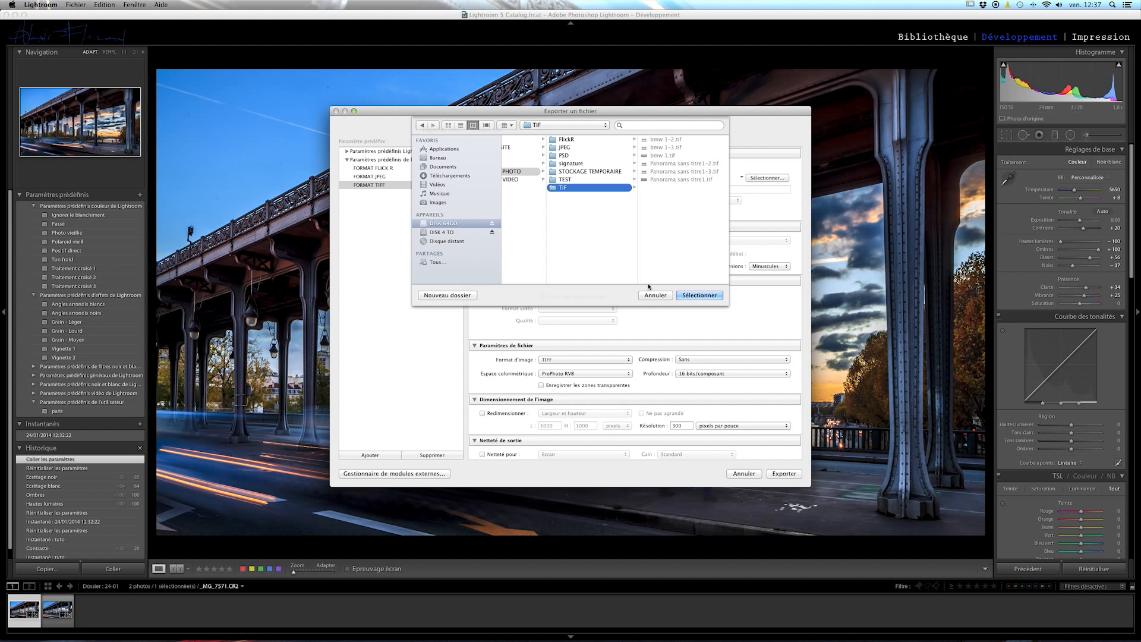
left_click(695, 295)
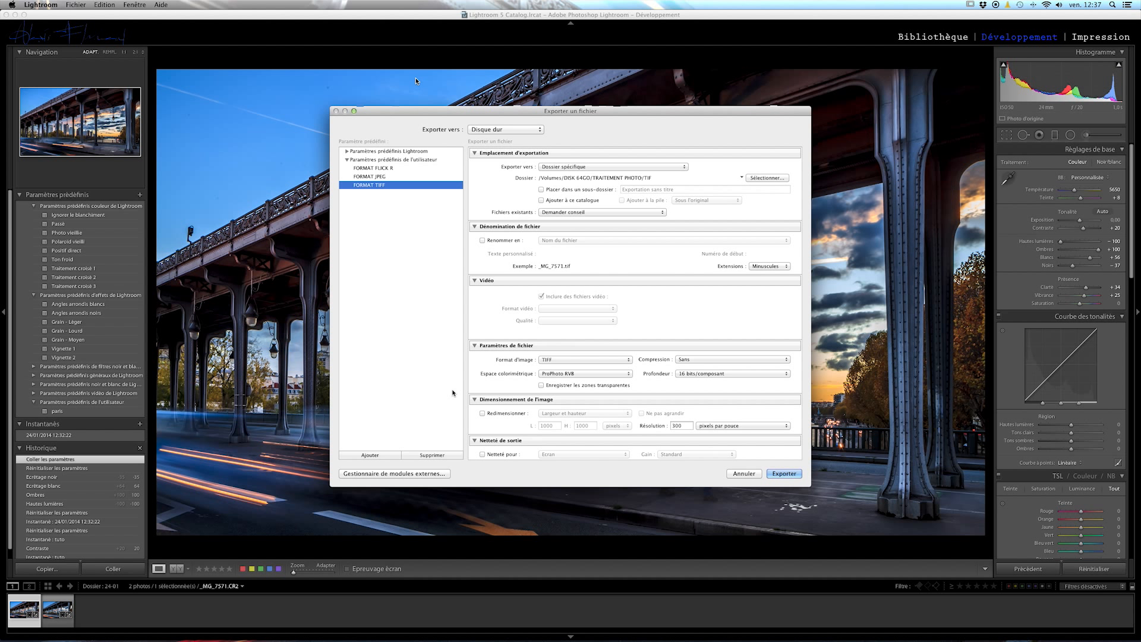
Step: Switch between the three user export presets to compare their destinations and formats, ending on FORMAT TIFF
left_click(382, 169)
left_click(383, 176)
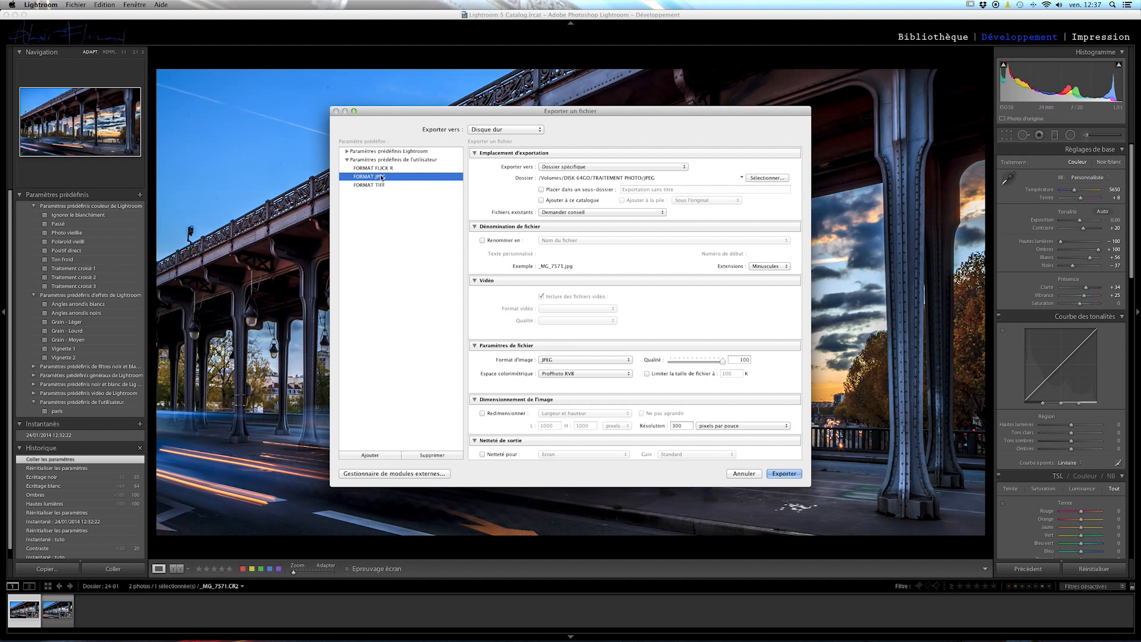
left_click(382, 185)
left_click(383, 176)
left_click(378, 168)
left_click(376, 185)
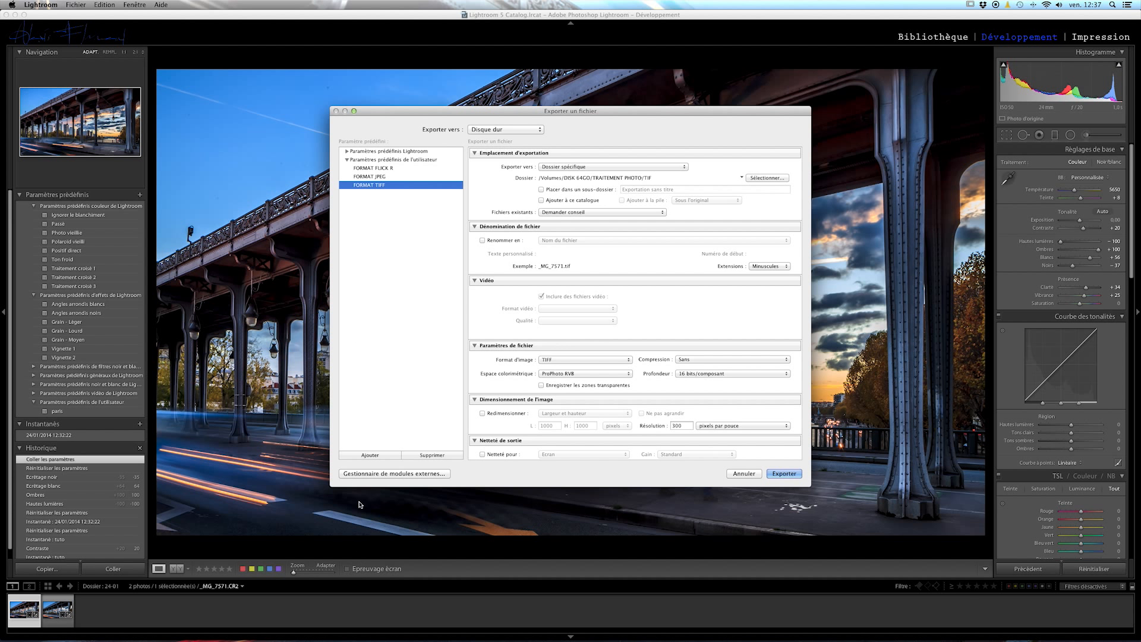
Step: Save the current export settings as a new user preset named "format test"
left_click(357, 455)
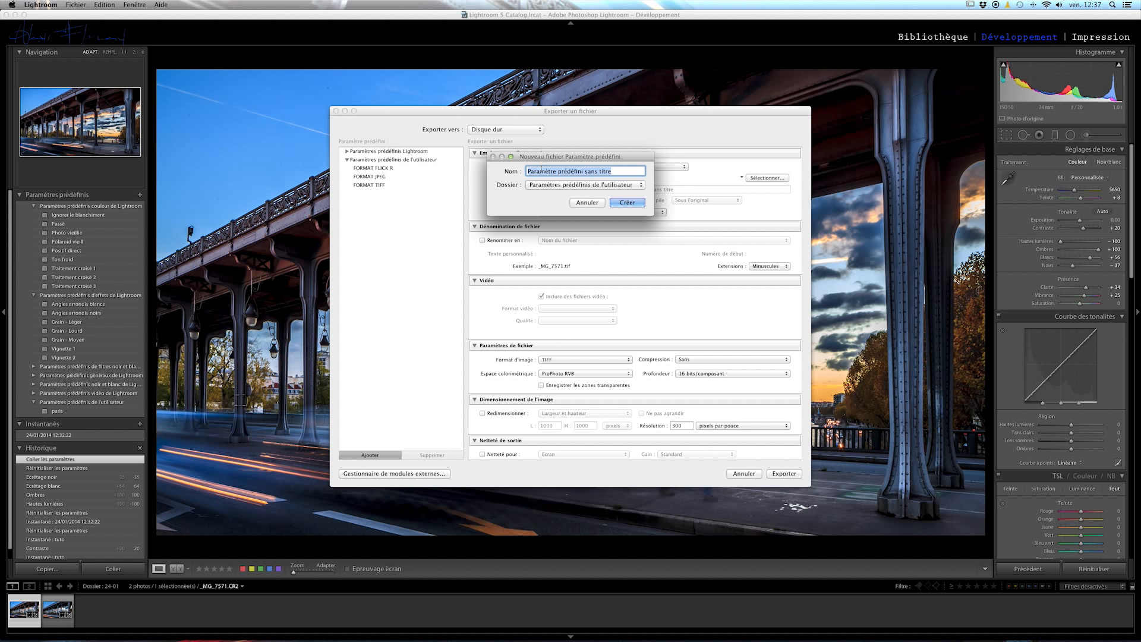
type("format")
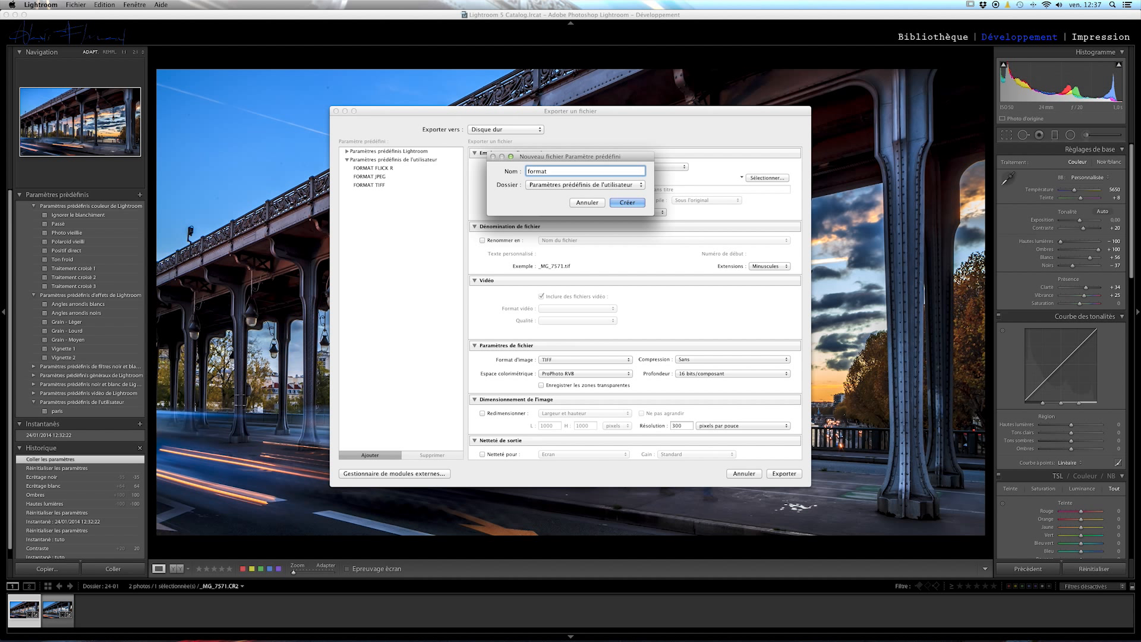
type(" test")
left_click(619, 201)
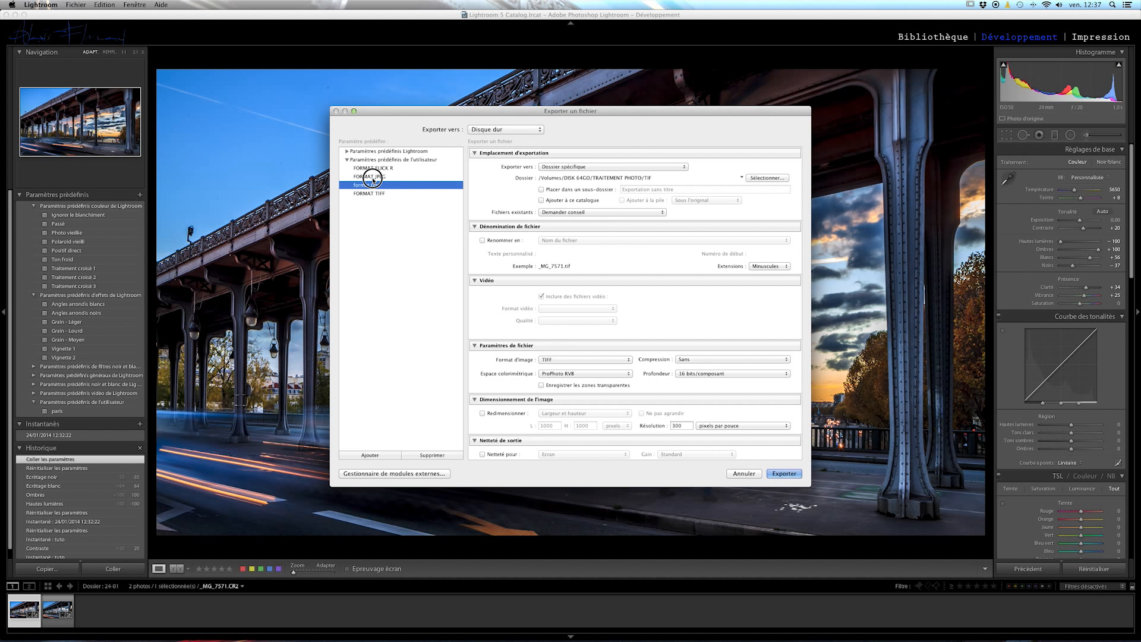
Step: Examine the "format test" preset's file settings, including its compression options, down to the metadata and watermark sections
left_click(368, 176)
left_click(380, 185)
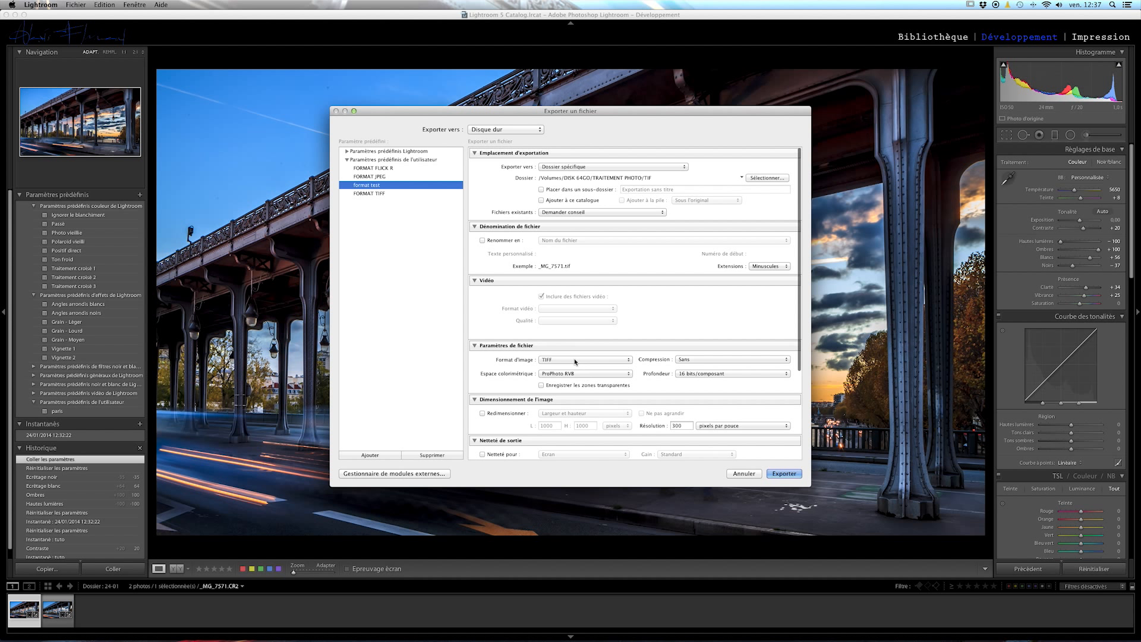
left_click(712, 362)
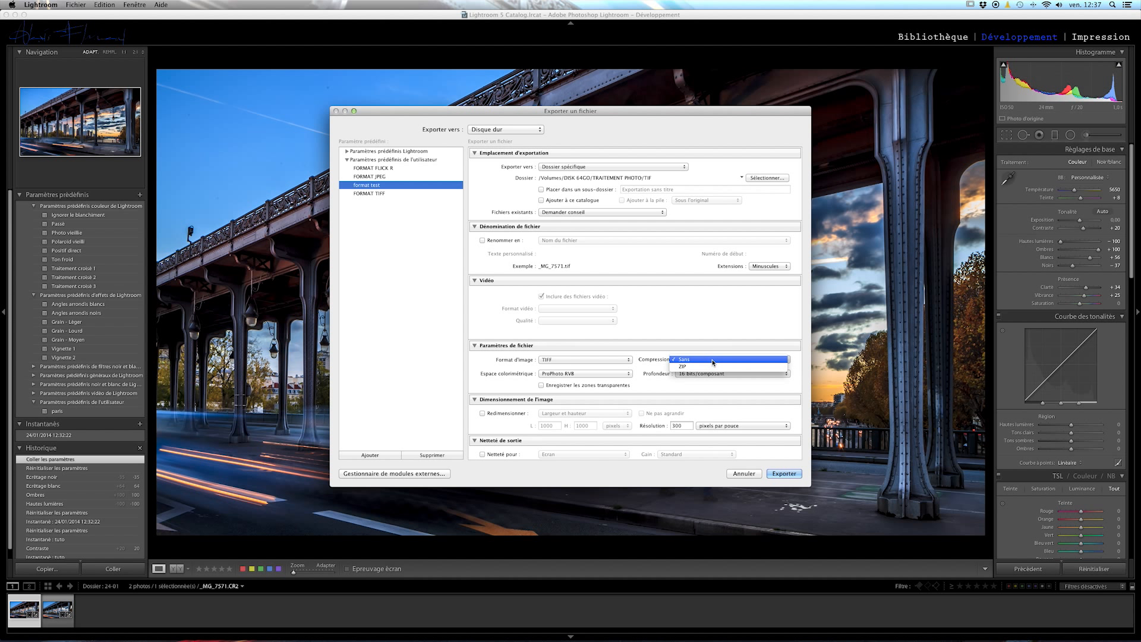
left_click(713, 363)
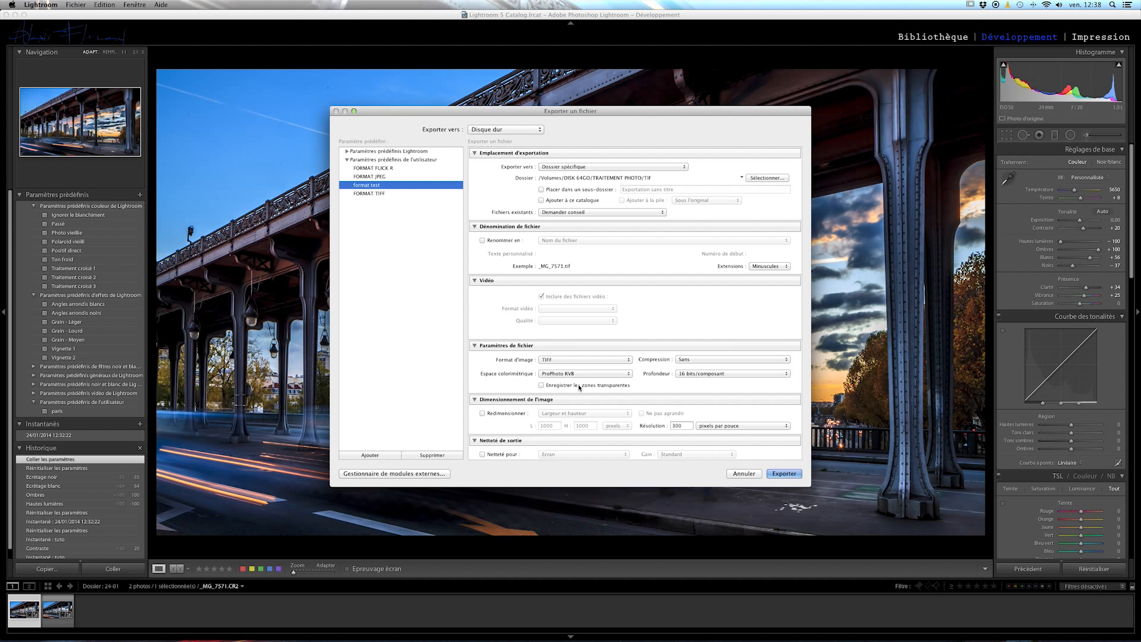
scroll(586, 380, "down", 3)
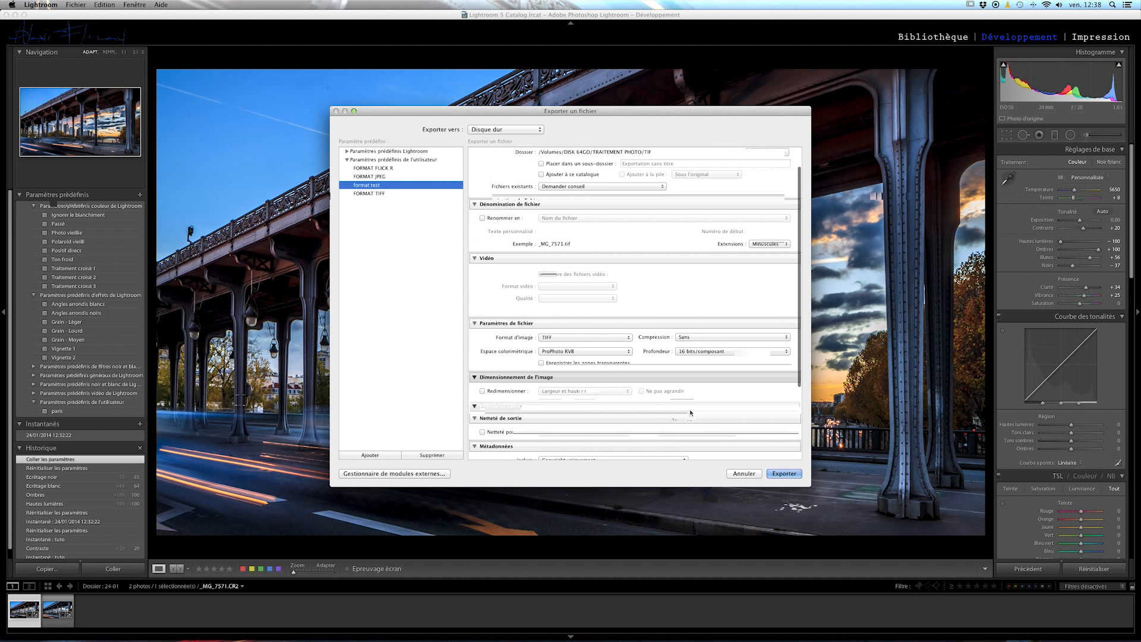
scroll(686, 405, "down", 4)
scroll(681, 401, "down", 4)
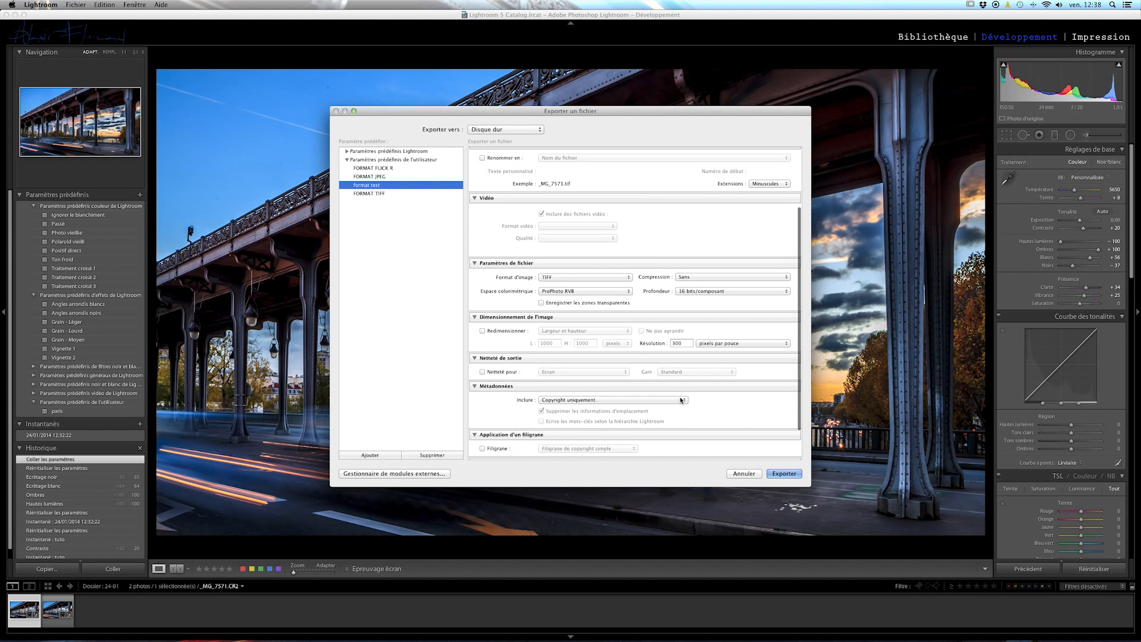
Step: Examine the FORMAT JPEG preset's destination, quality, color space, resolution and metadata settings
left_click(375, 178)
scroll(624, 183, "up", 8)
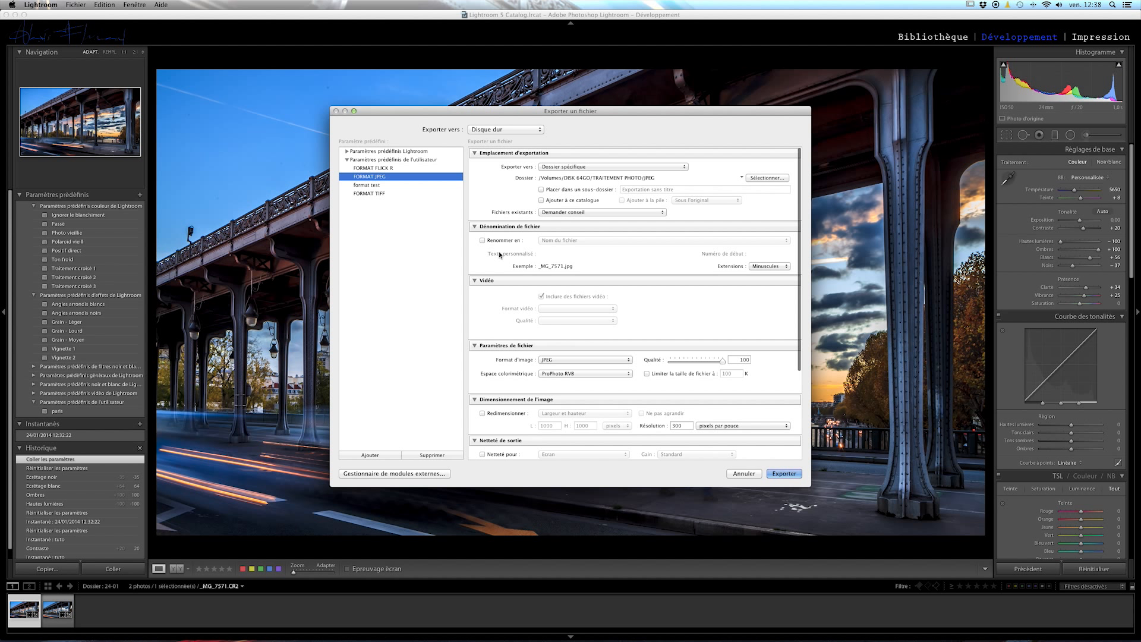
scroll(567, 244, "down", 1)
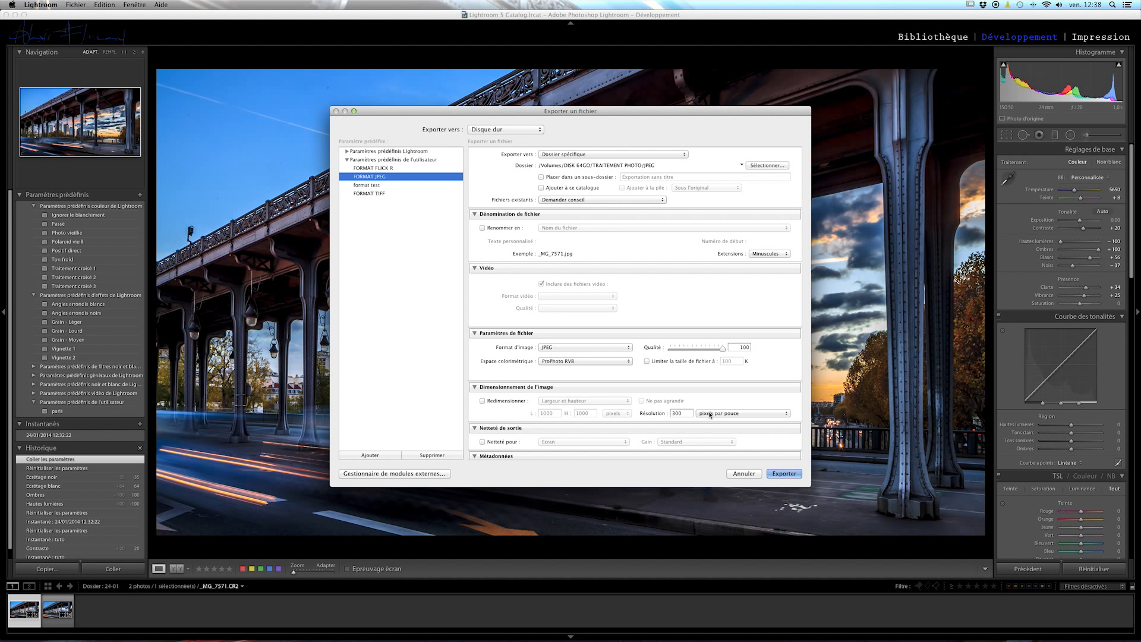
scroll(710, 414, "down", 5)
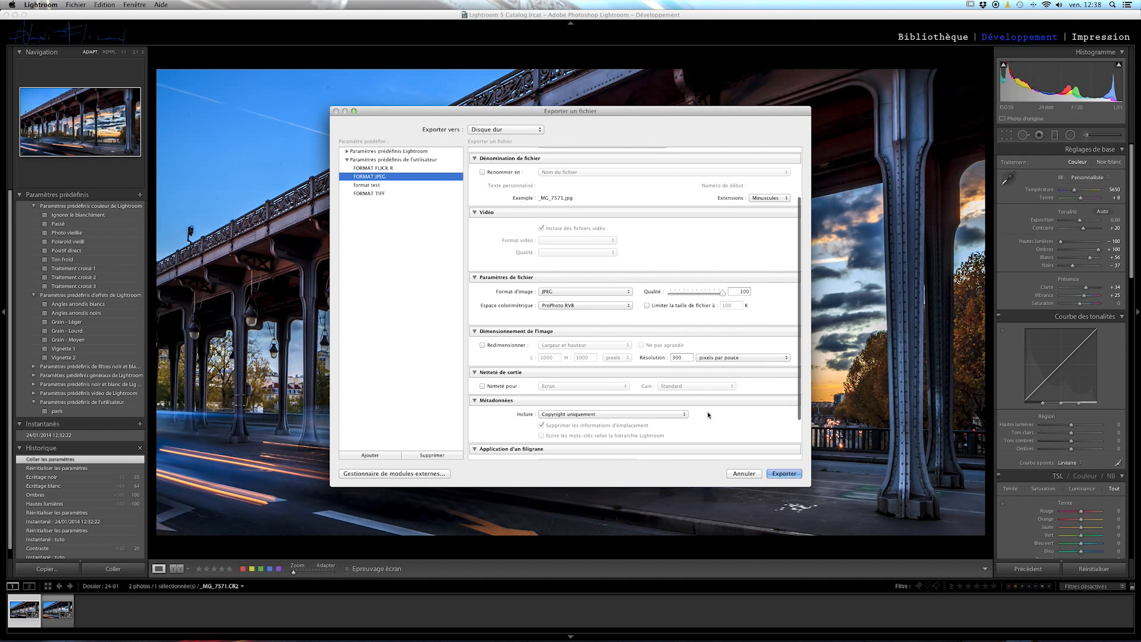
Step: Delete the "format test" preset from the user export presets
left_click(372, 185)
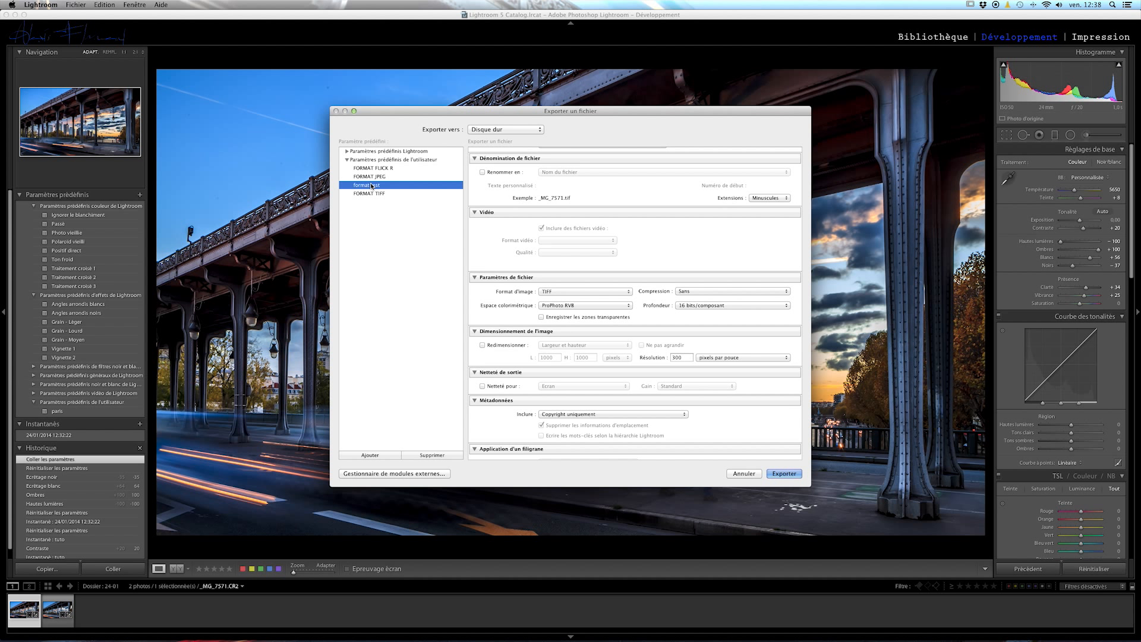
left_click(424, 455)
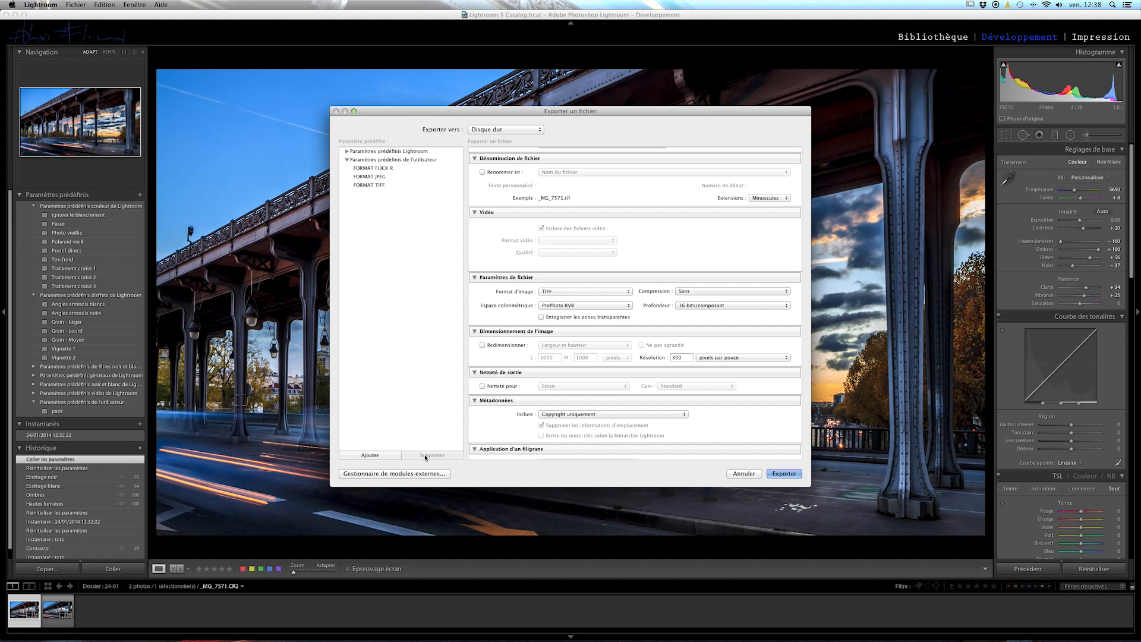
Step: Examine the FORMAT FLICK R preset's destination, file format, bit depth options, image sizing, sharpening and metadata settings
left_click(375, 169)
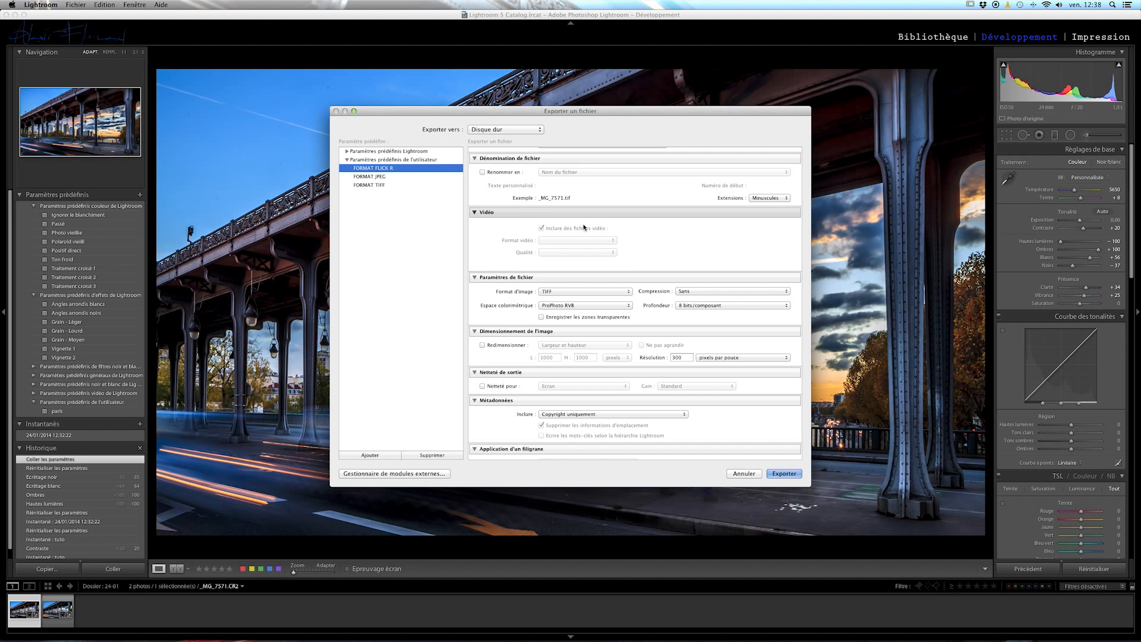
scroll(635, 226, "up", 5)
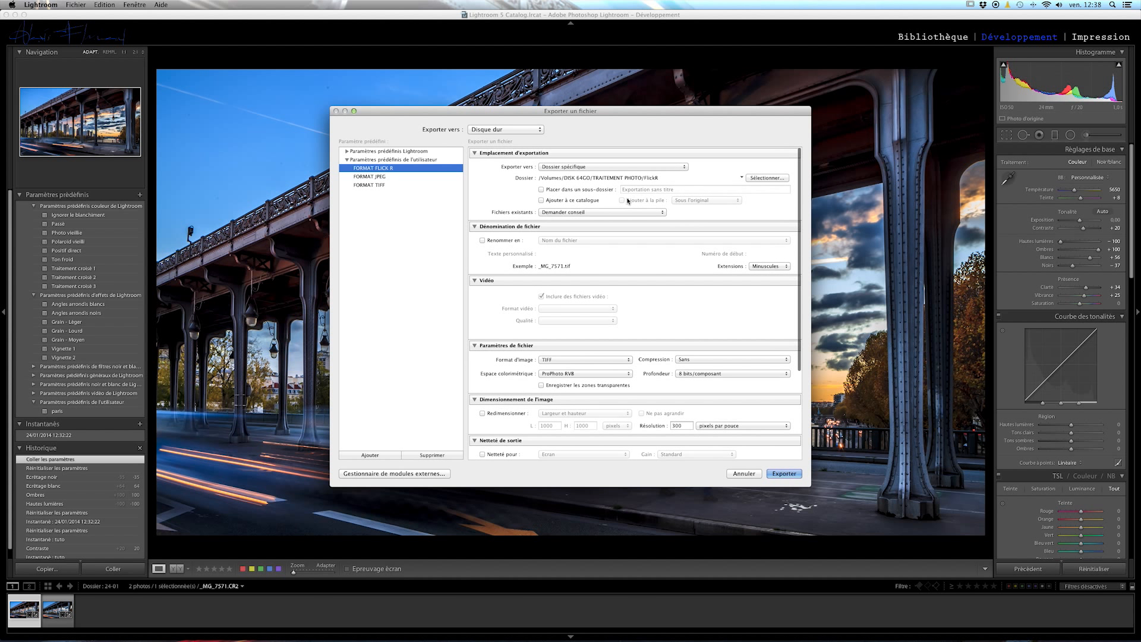
scroll(638, 398, "down", 3)
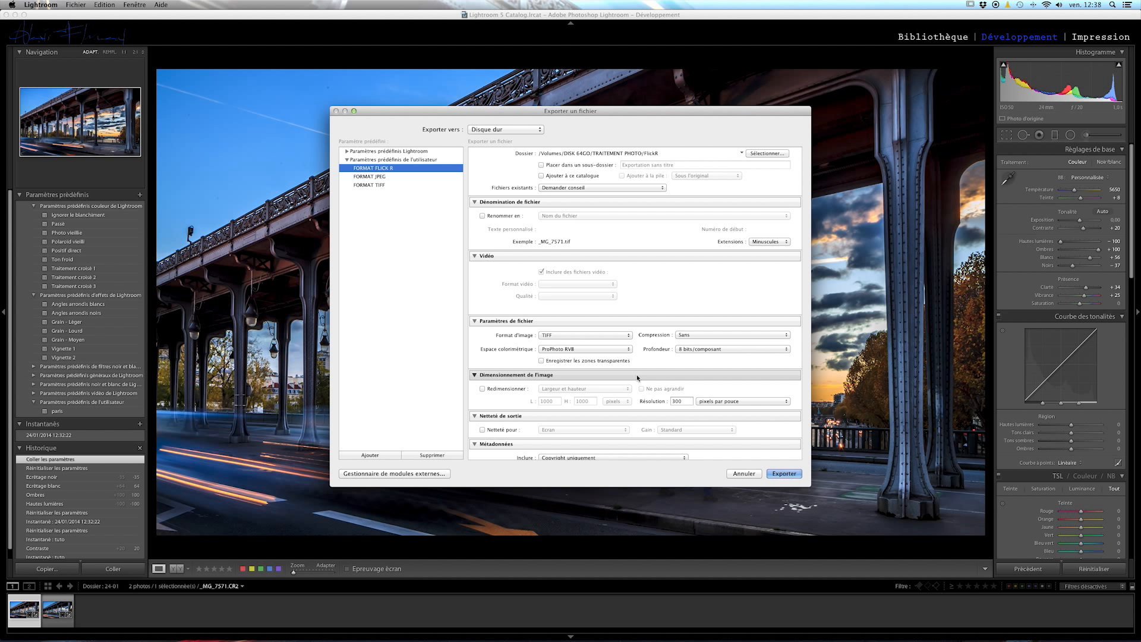
scroll(637, 377, "down", 2)
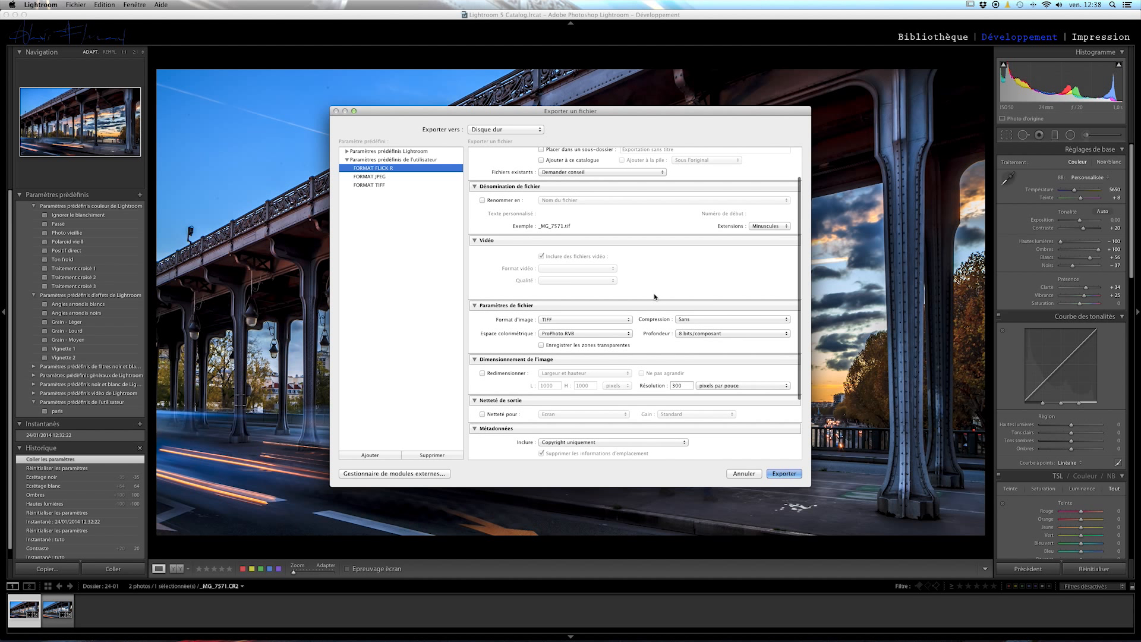
scroll(655, 297, "up", 3)
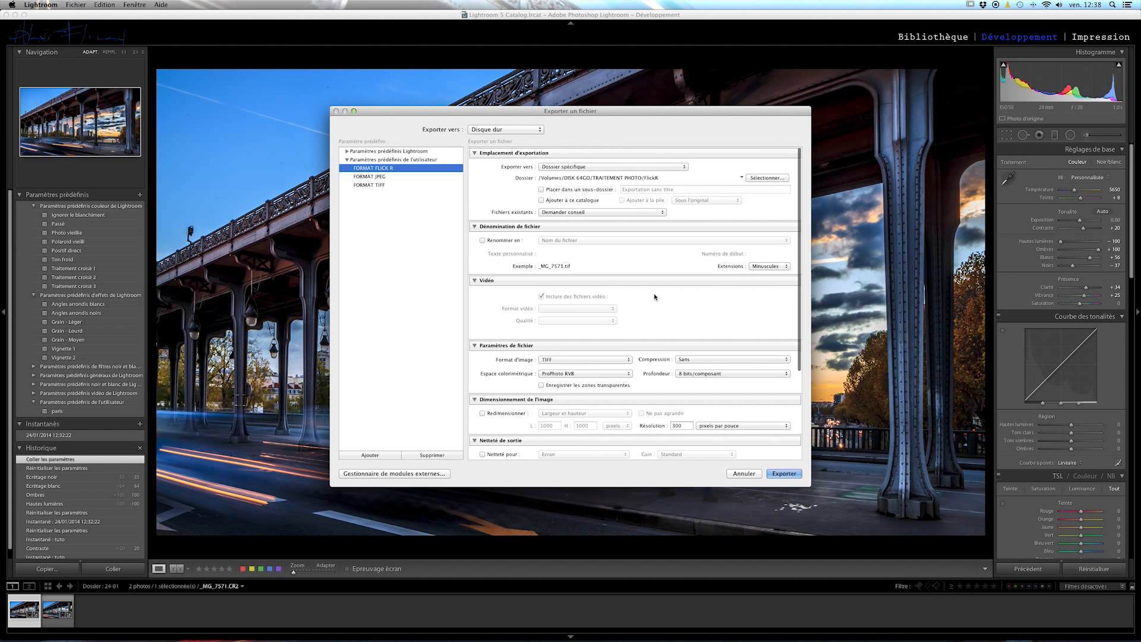
scroll(653, 296, "down", 2)
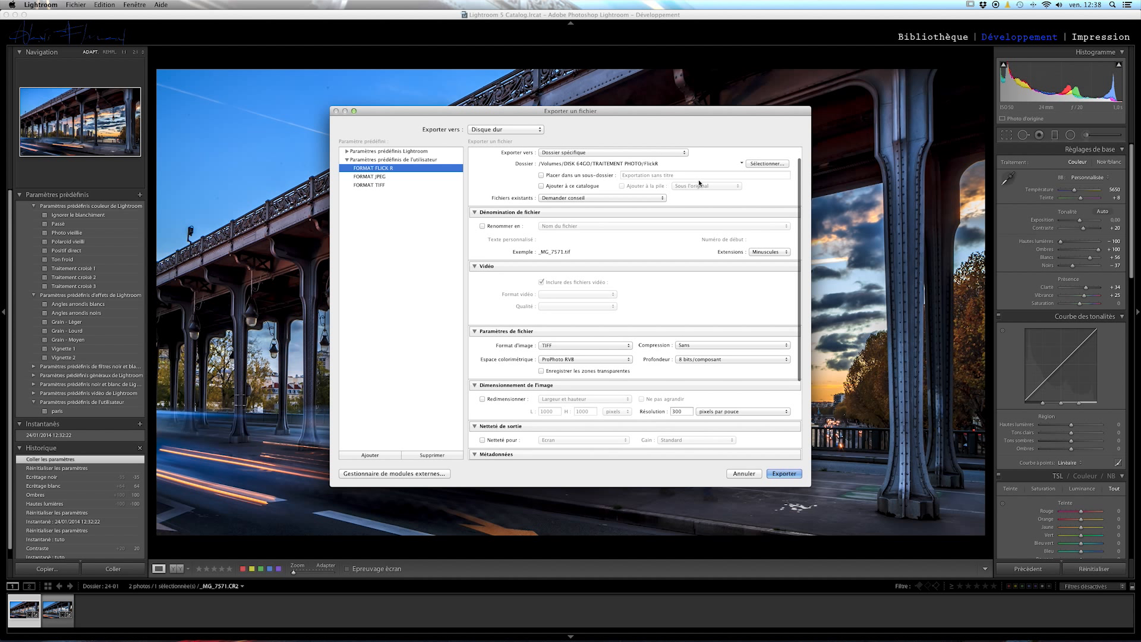
left_click(680, 359)
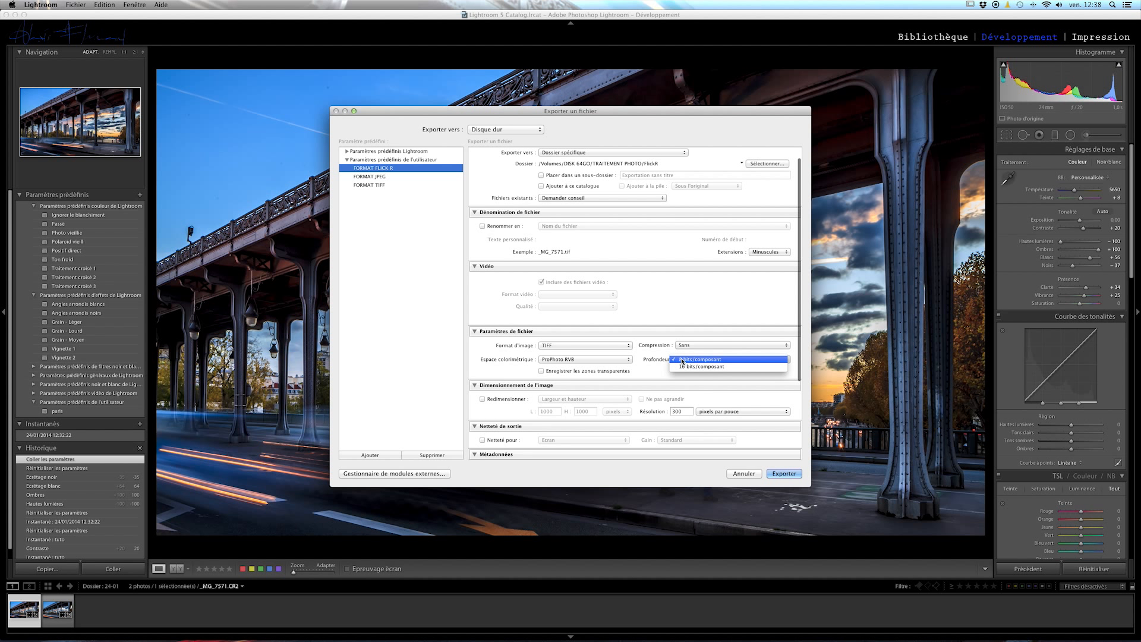
left_click(660, 331)
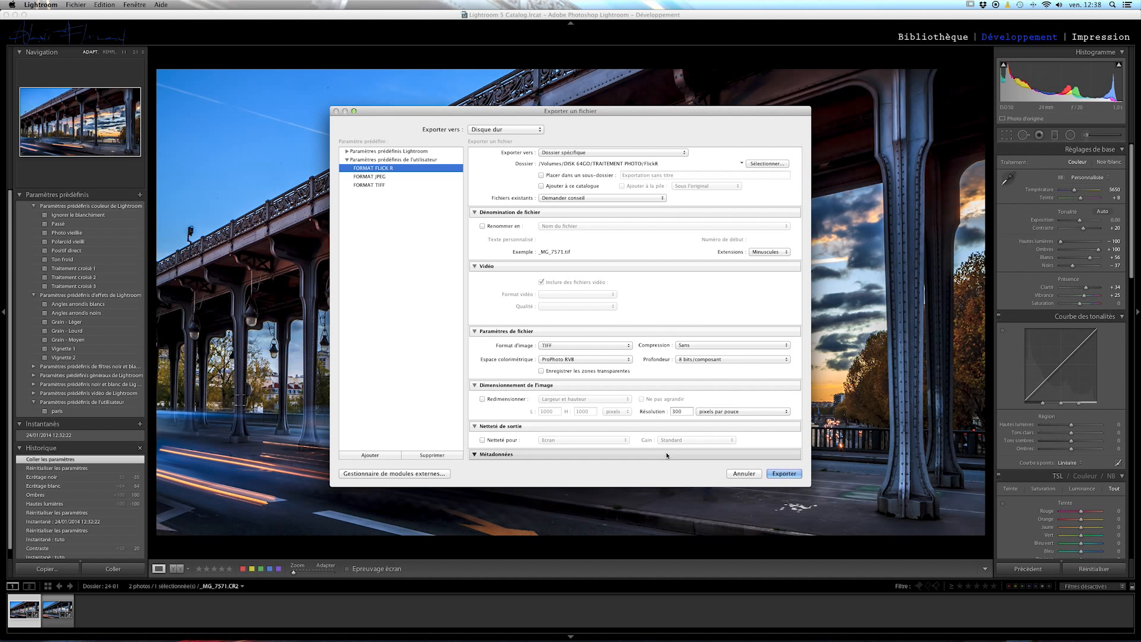
left_click(644, 454)
scroll(645, 441, "down", 3)
scroll(644, 441, "up", 5)
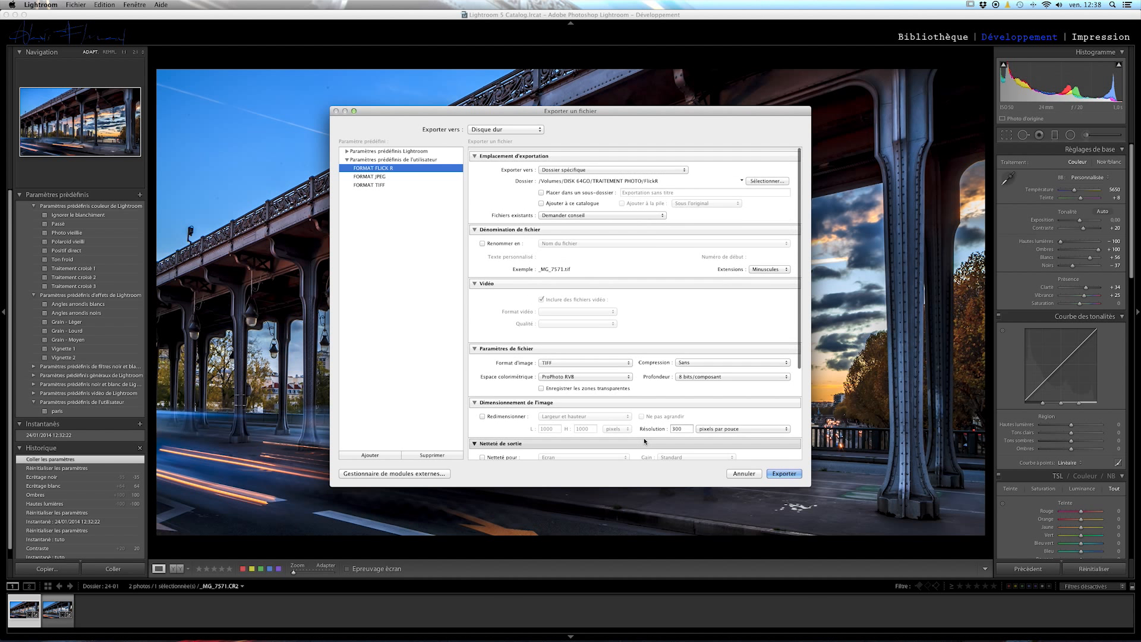
scroll(644, 441, "down", 6)
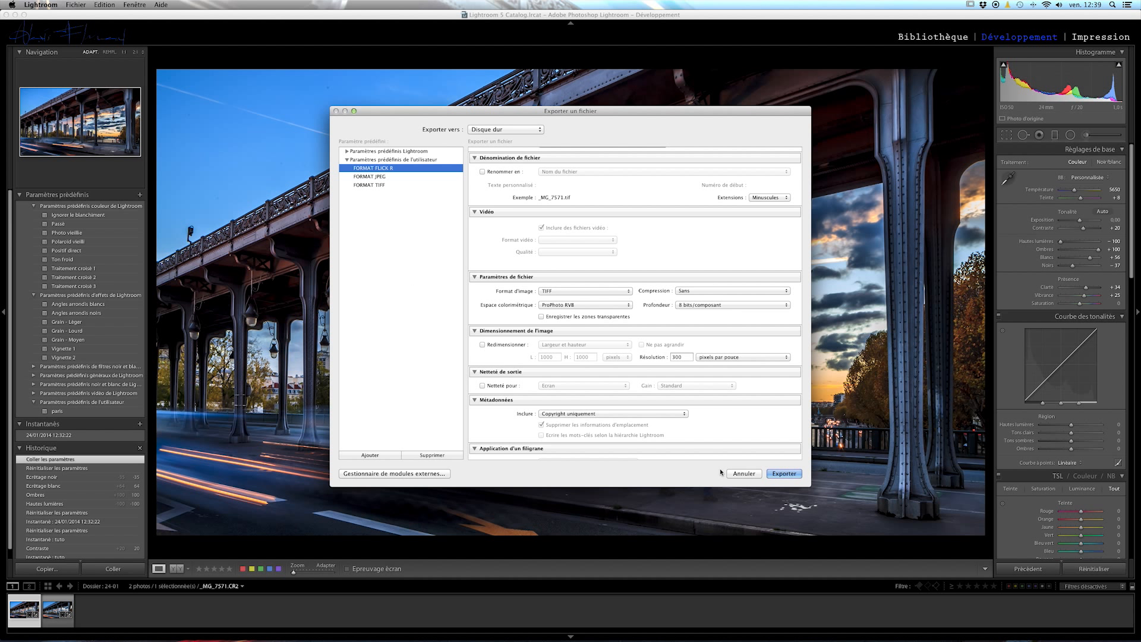
Step: Close the export settings without exporting and look over the available file export commands
left_click(740, 473)
left_click(73, 5)
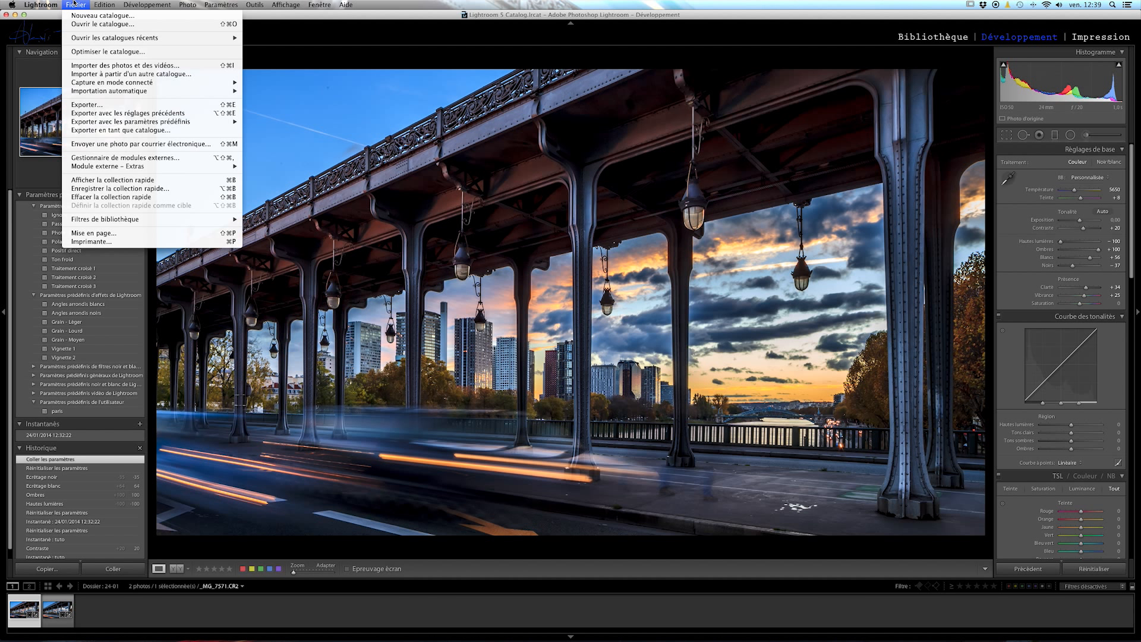
left_click(69, 4)
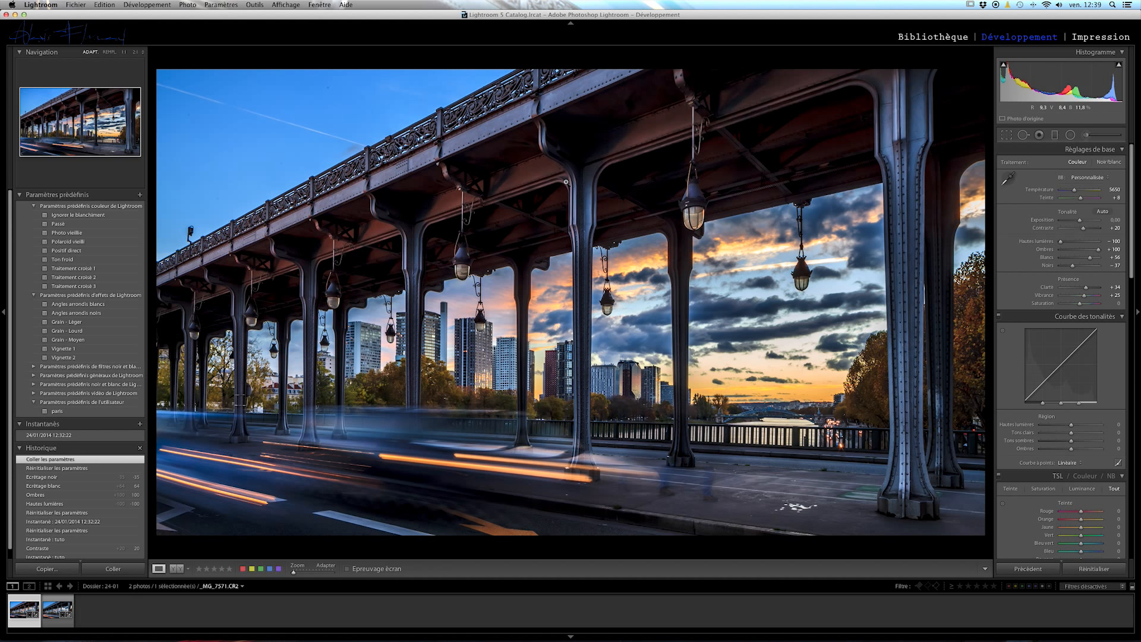
Step: Open the displayed photo _MG_7571.CR2 in Adobe Photoshop CS6 for editing, accepting the Camera Raw compatibility notice
right_click(481, 307)
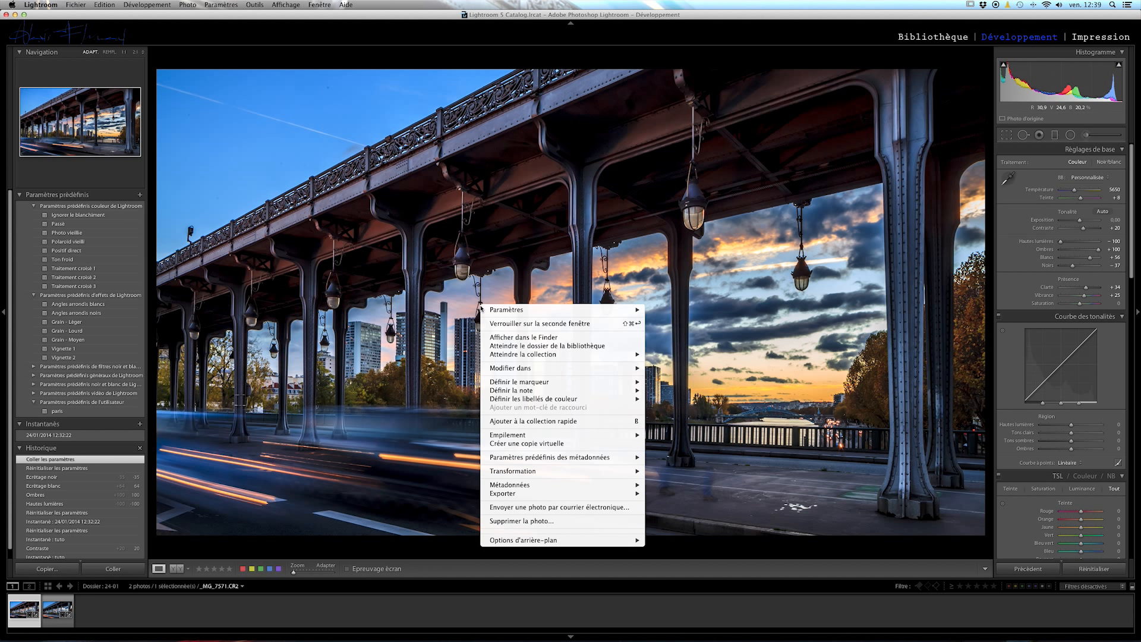
mouse_move(523, 369)
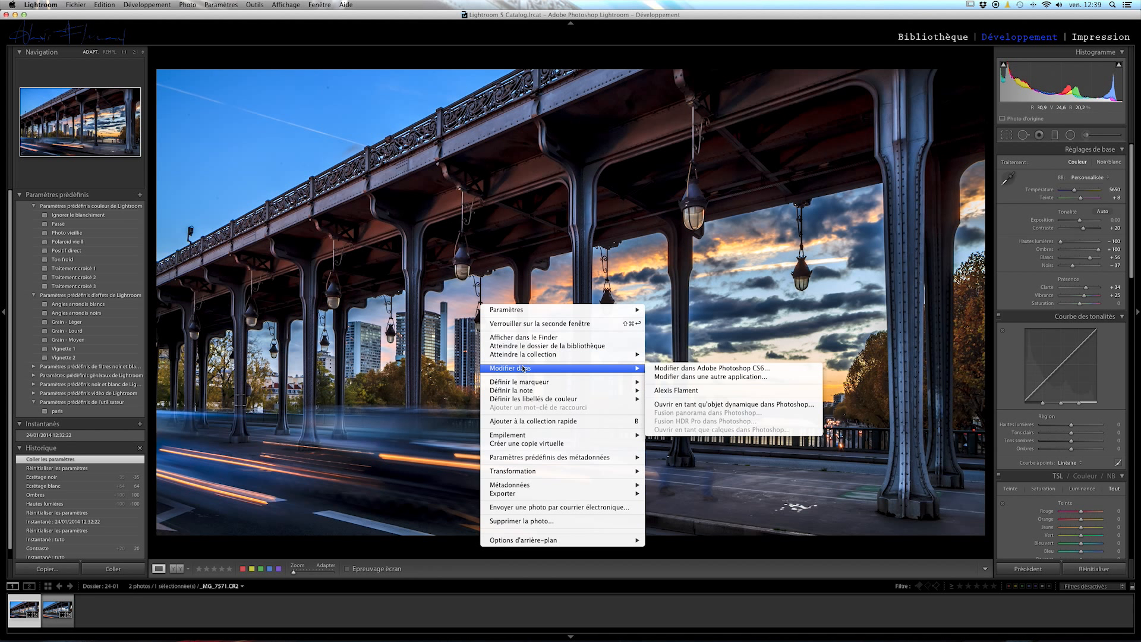
left_click(741, 368)
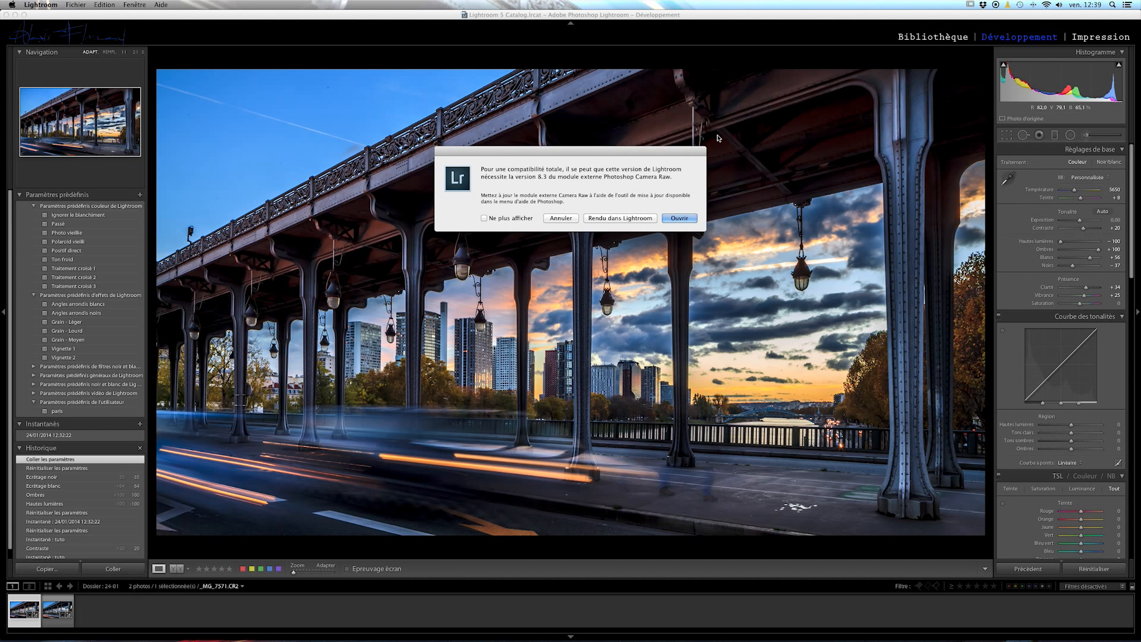
left_click(671, 219)
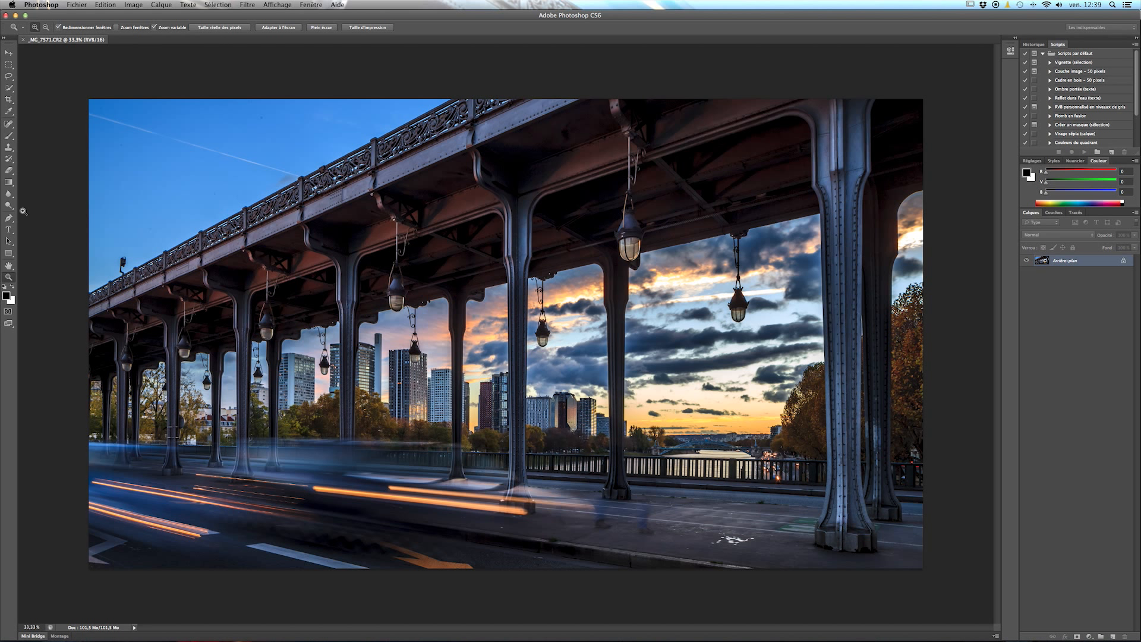
Step: Quit Photoshop without saving the changes to _MG_7571.CR2 and return to Lightroom
left_click(23, 40)
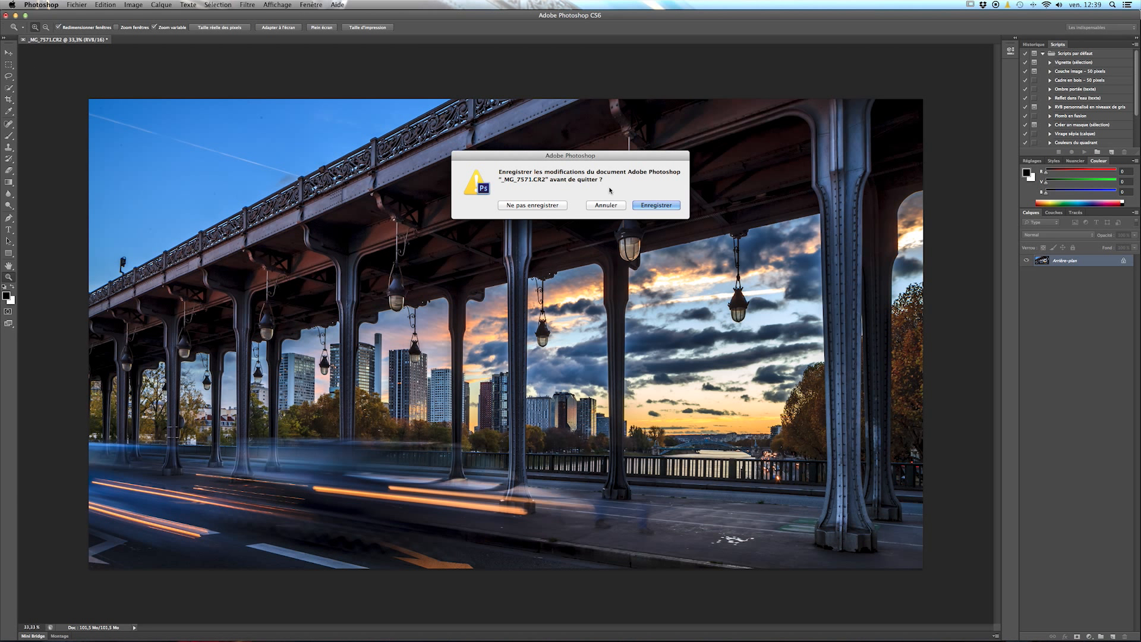
left_click(598, 208)
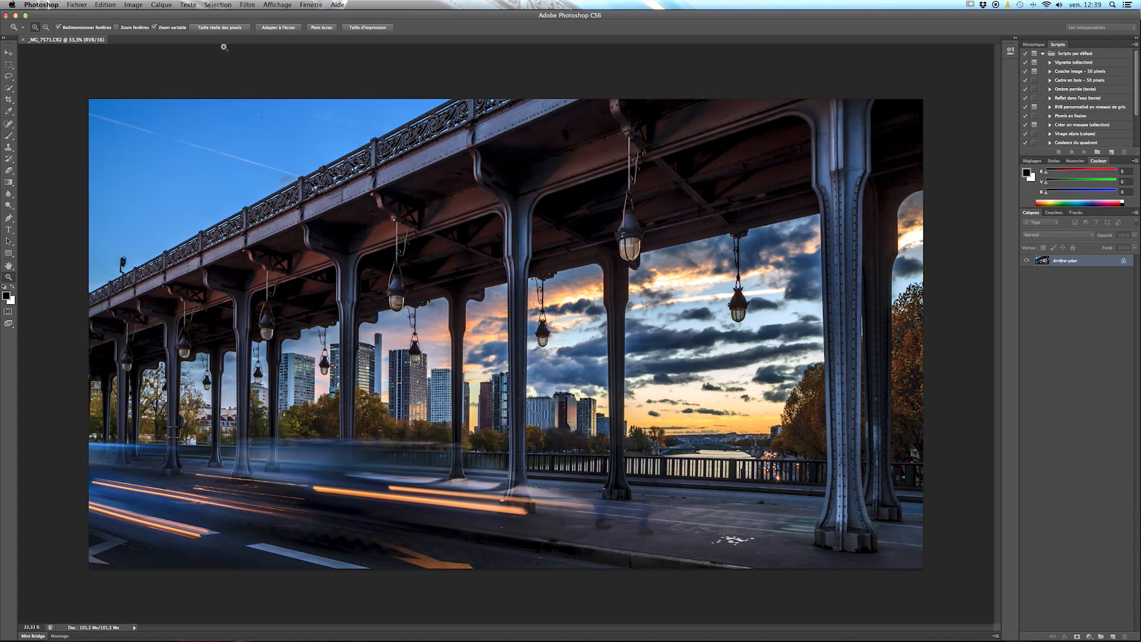
left_click(16, 16)
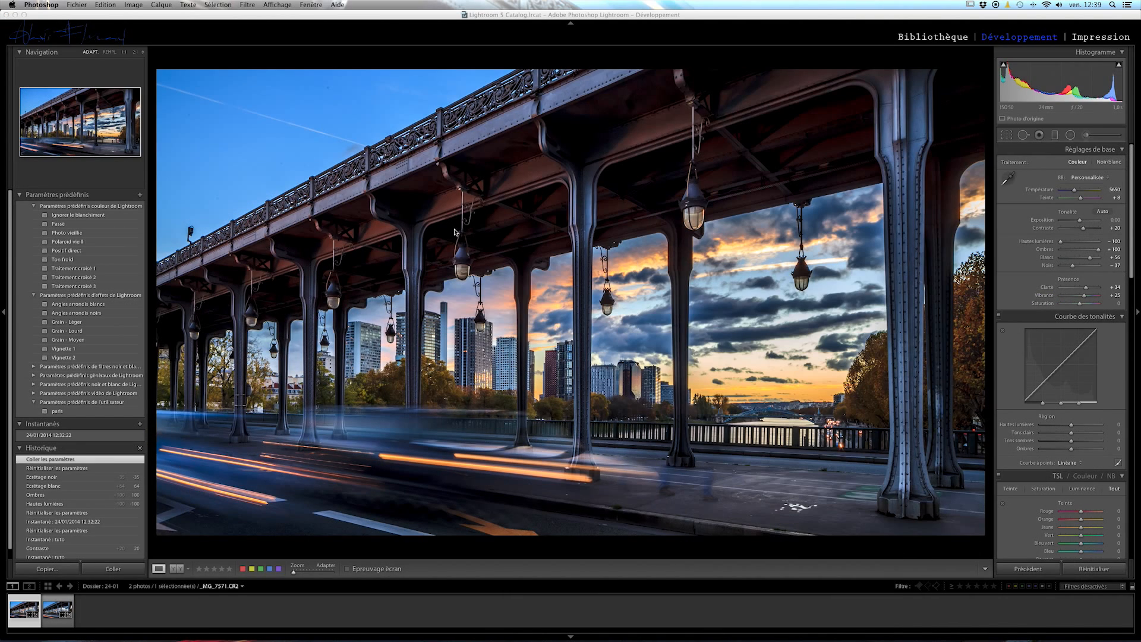
mouse_move(631, 640)
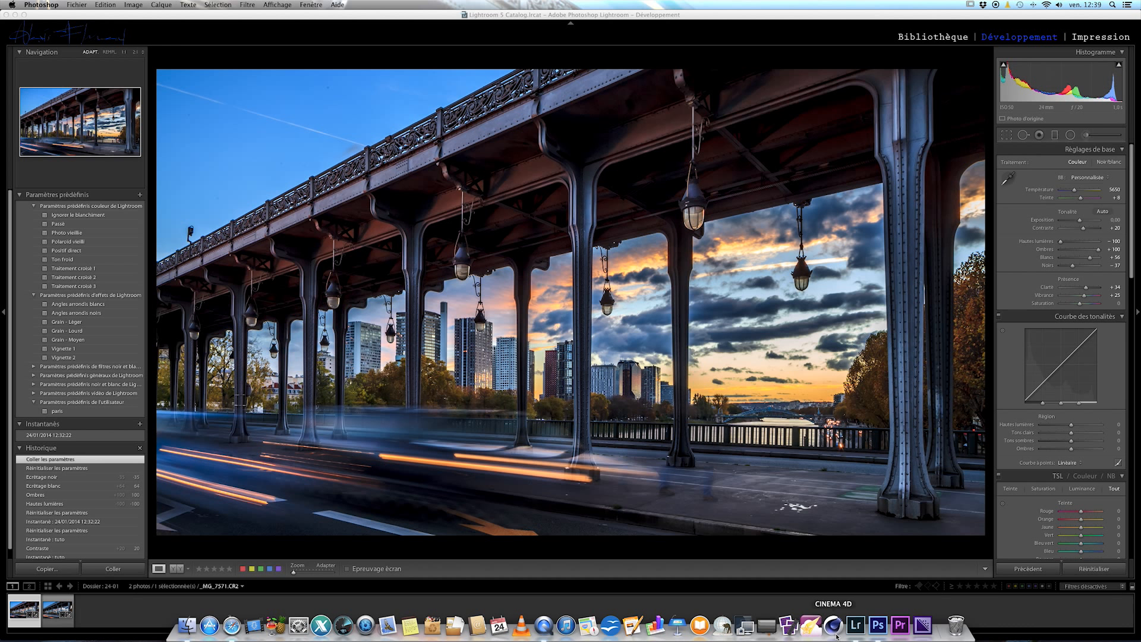
right_click(871, 624)
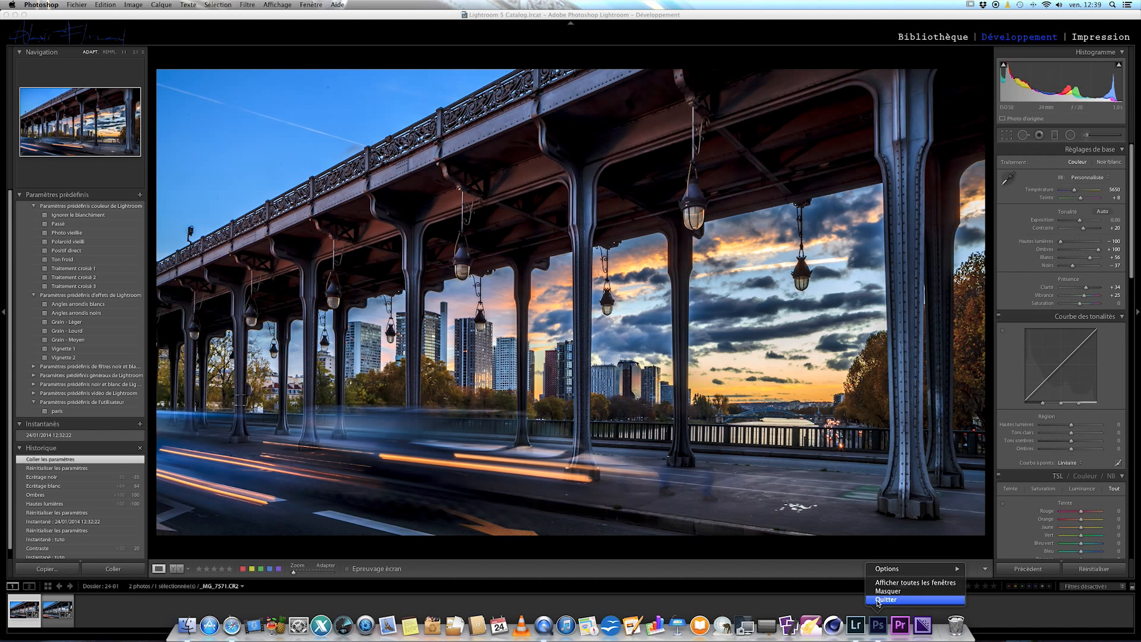
left_click(885, 599)
left_click(526, 208)
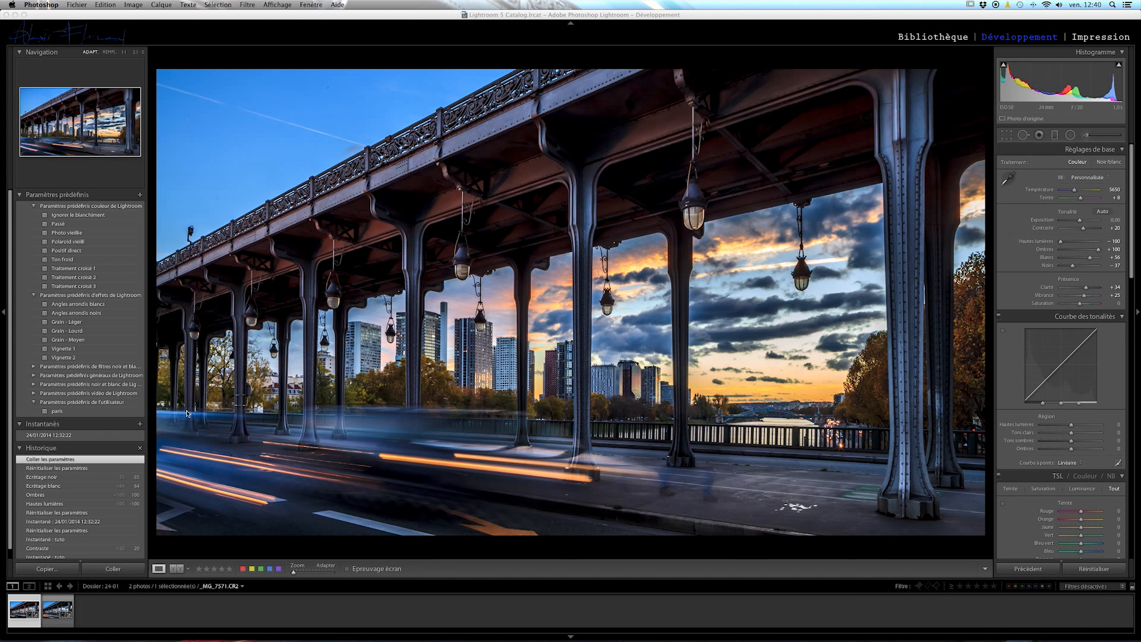
Step: Select both photos, _MG_7571.CR2 and _MG_7572.CR2, and open them for editing in Adobe Photoshop CS6, accepting the Camera Raw compatibility notice
left_click(57, 610, "shift")
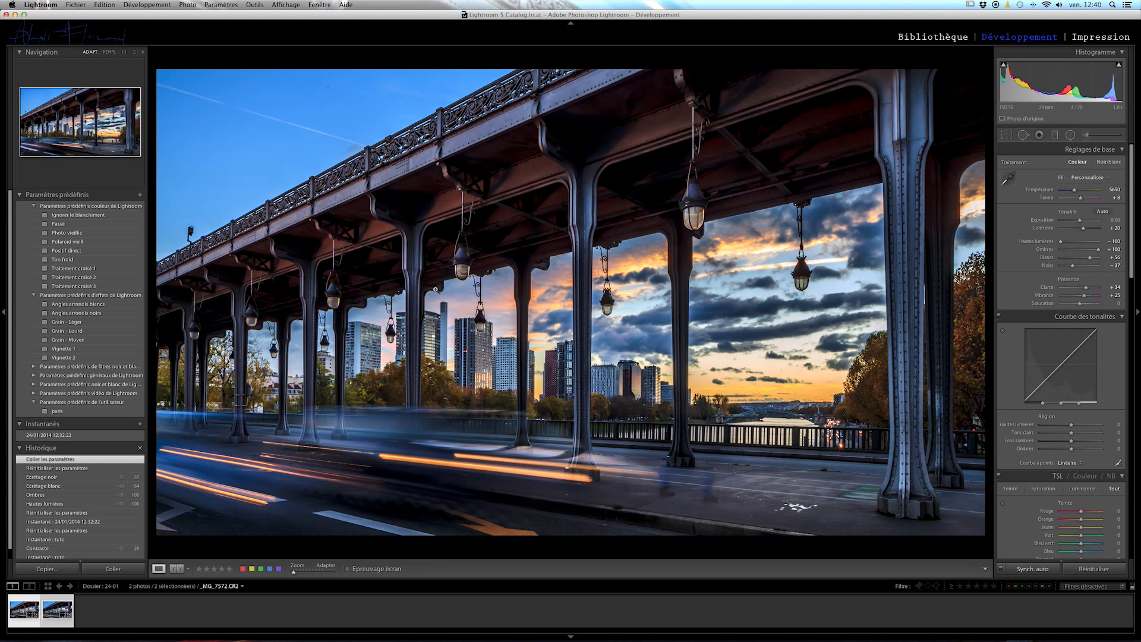
right_click(67, 608)
mouse_move(178, 452)
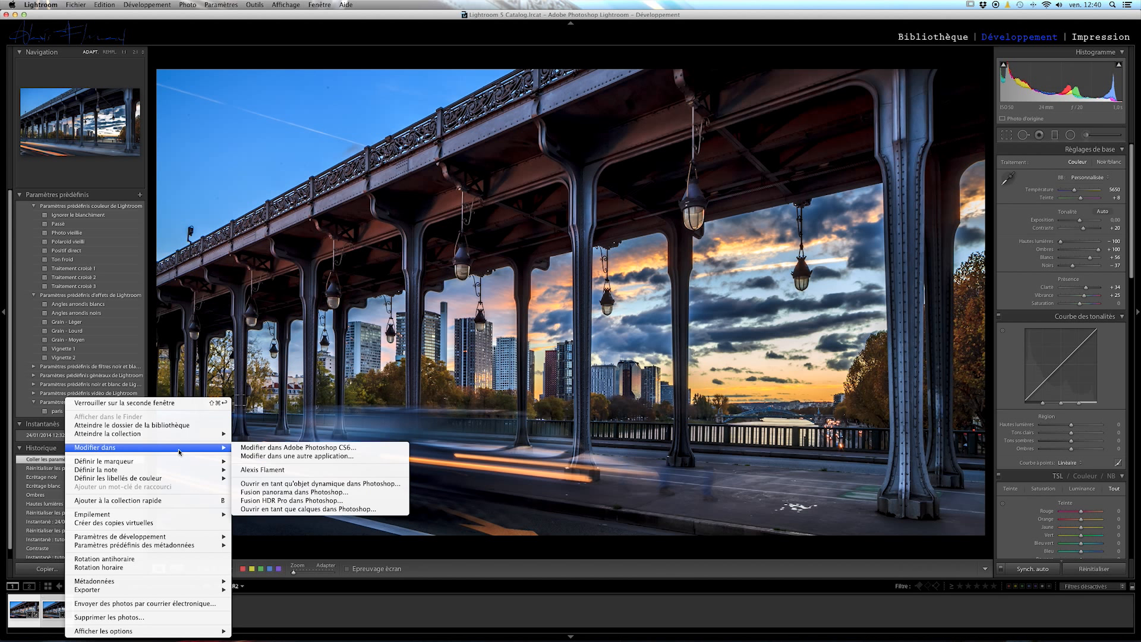
left_click(248, 448)
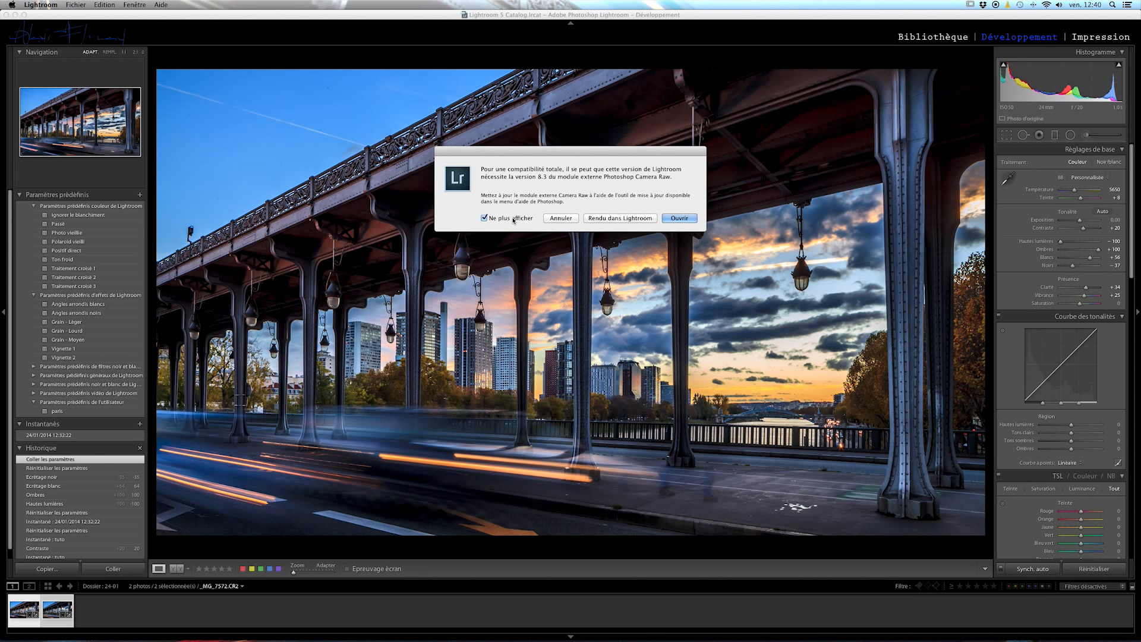
left_click(668, 218)
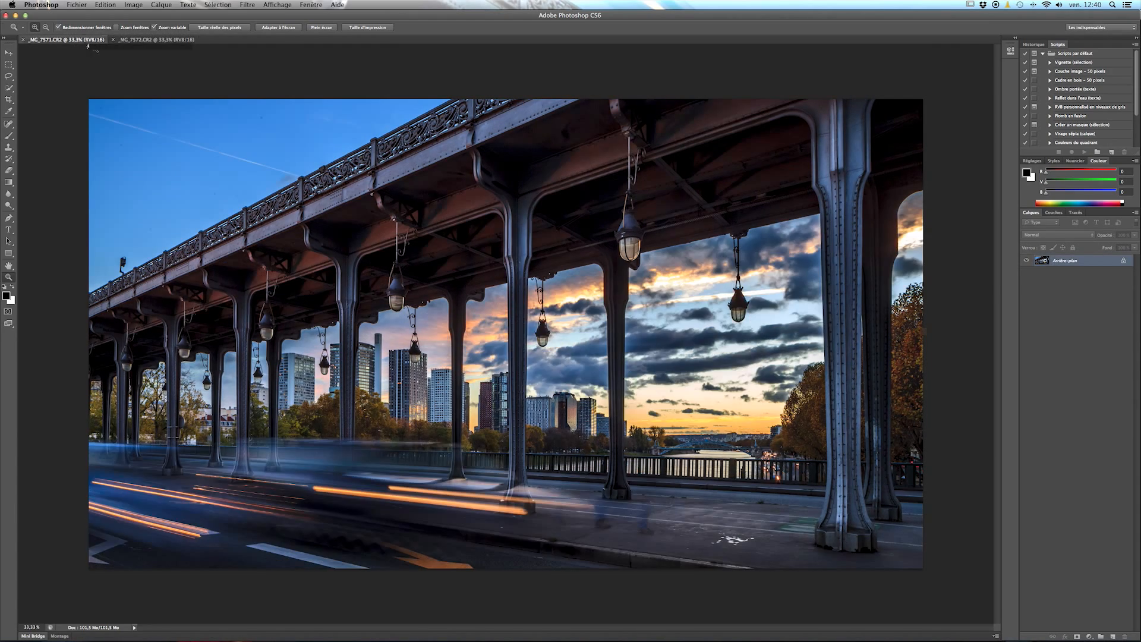
Step: Switch between the _MG_7571.CR2 and _MG_7572.CR2 documents to view each photo
left_click(136, 45)
left_click(123, 41)
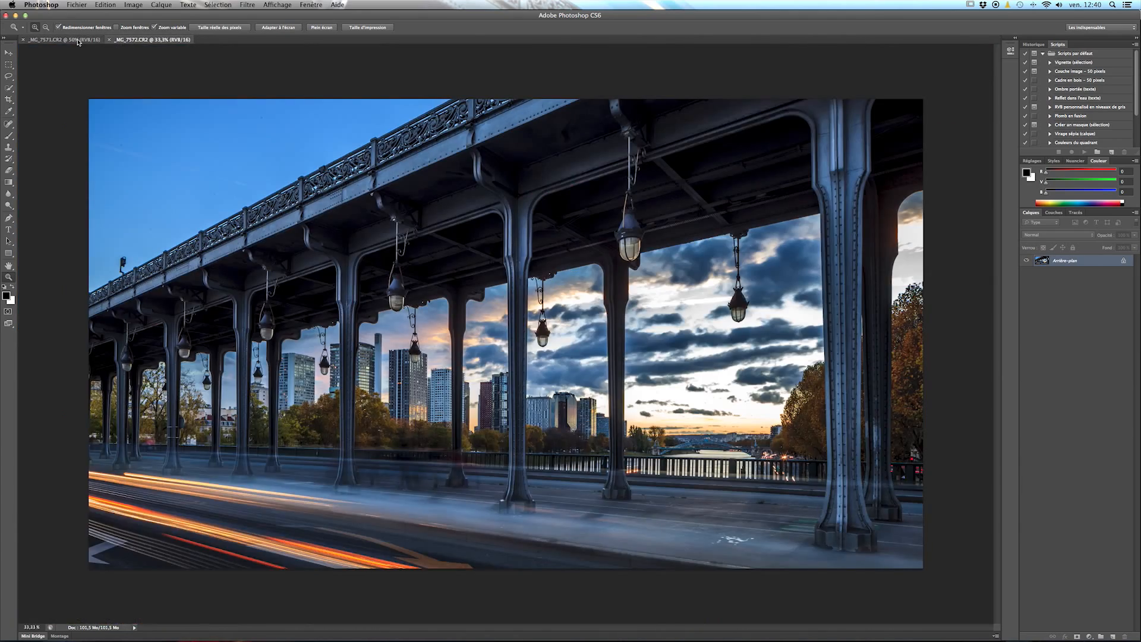
left_click(77, 40)
left_click(138, 41)
Step: Close _MG_7572.CR2 and _MG_7571.CR2 without saving changes and return to Lightroom
key("super+q")
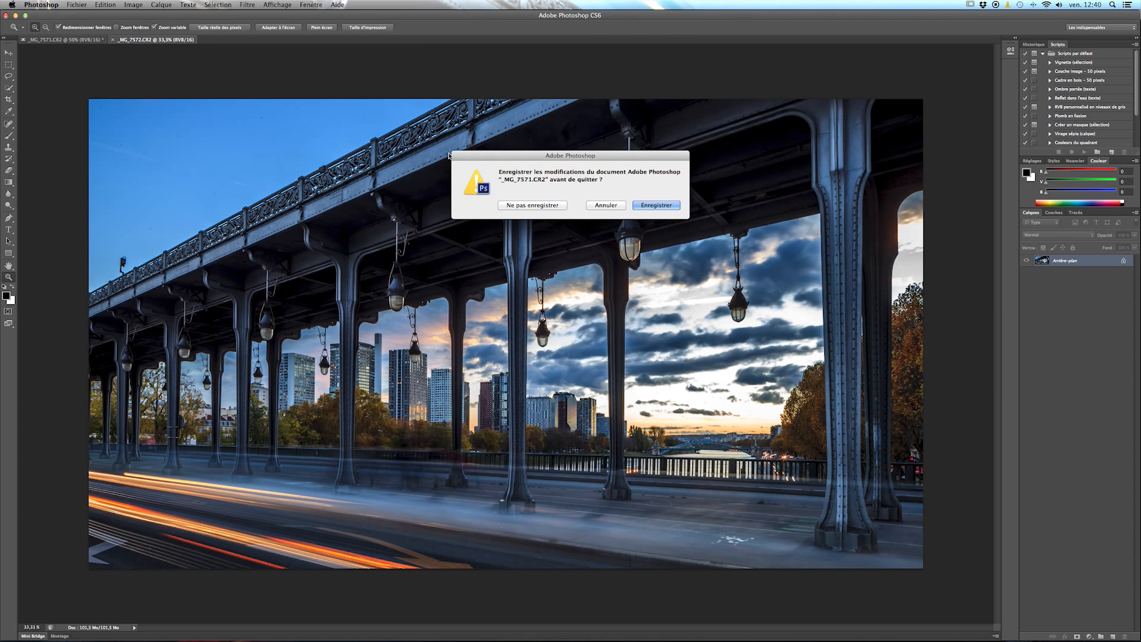
left_click(595, 206)
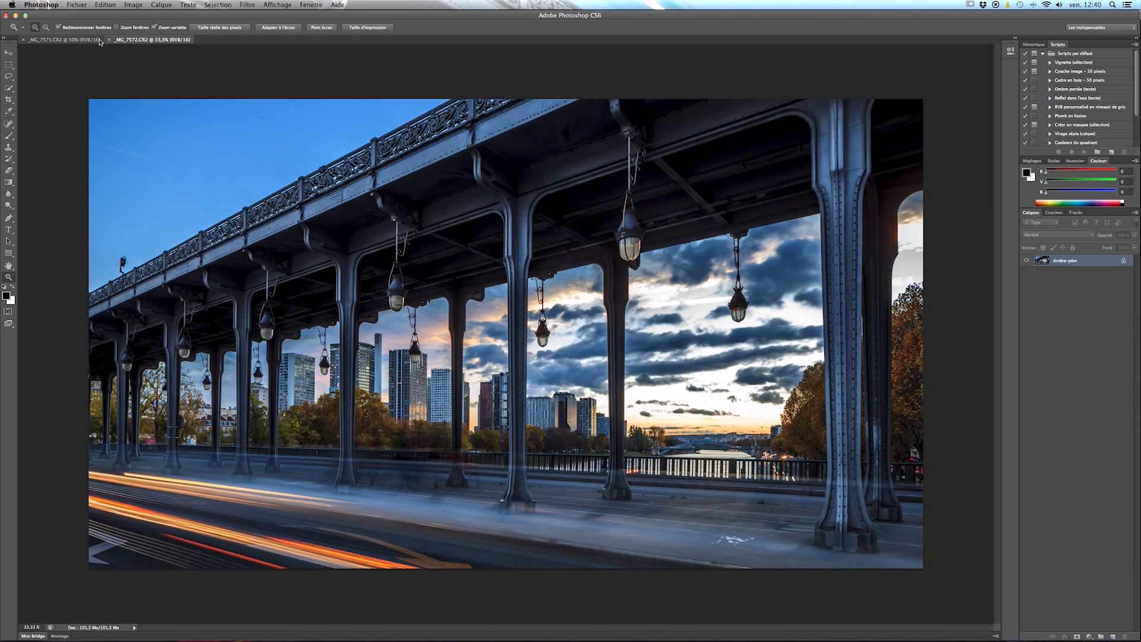
key("super+w")
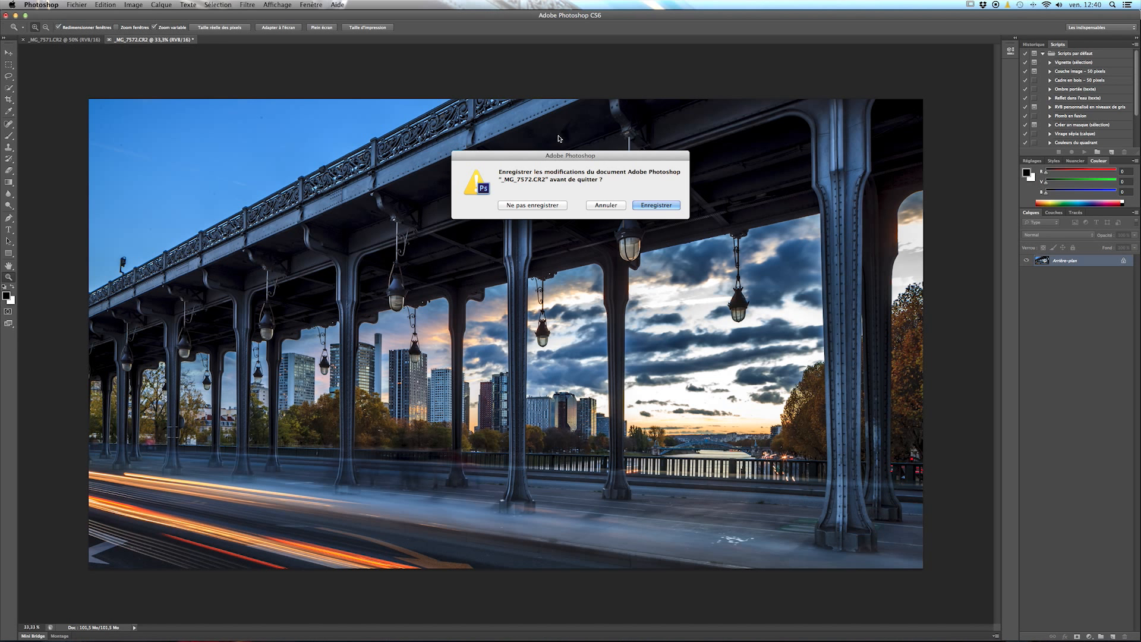
left_click(547, 207)
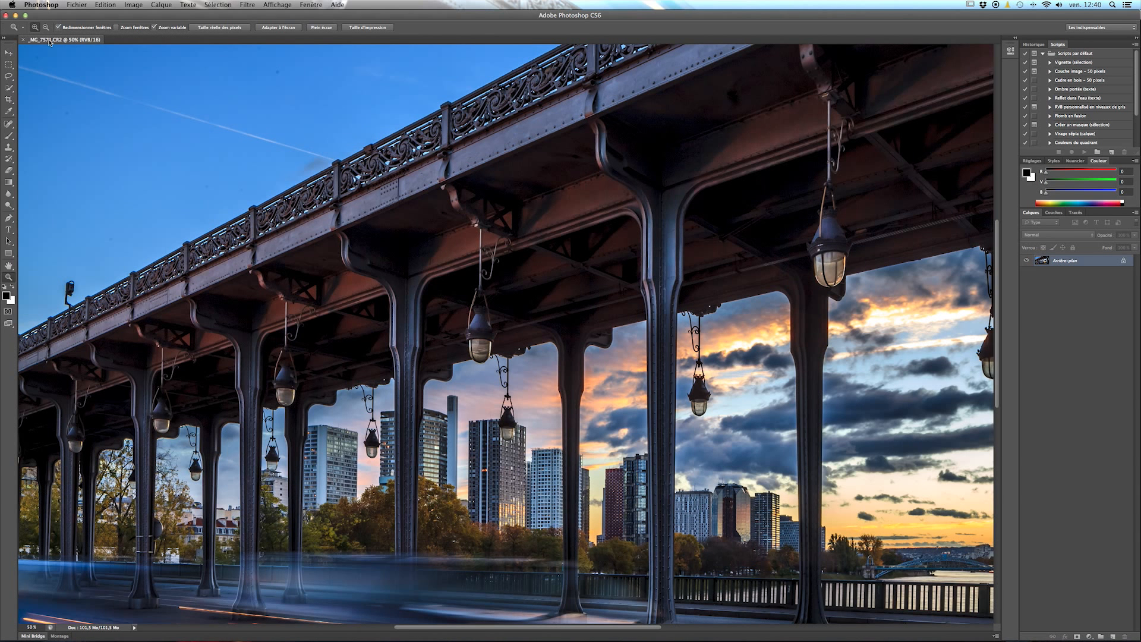
key("super+w")
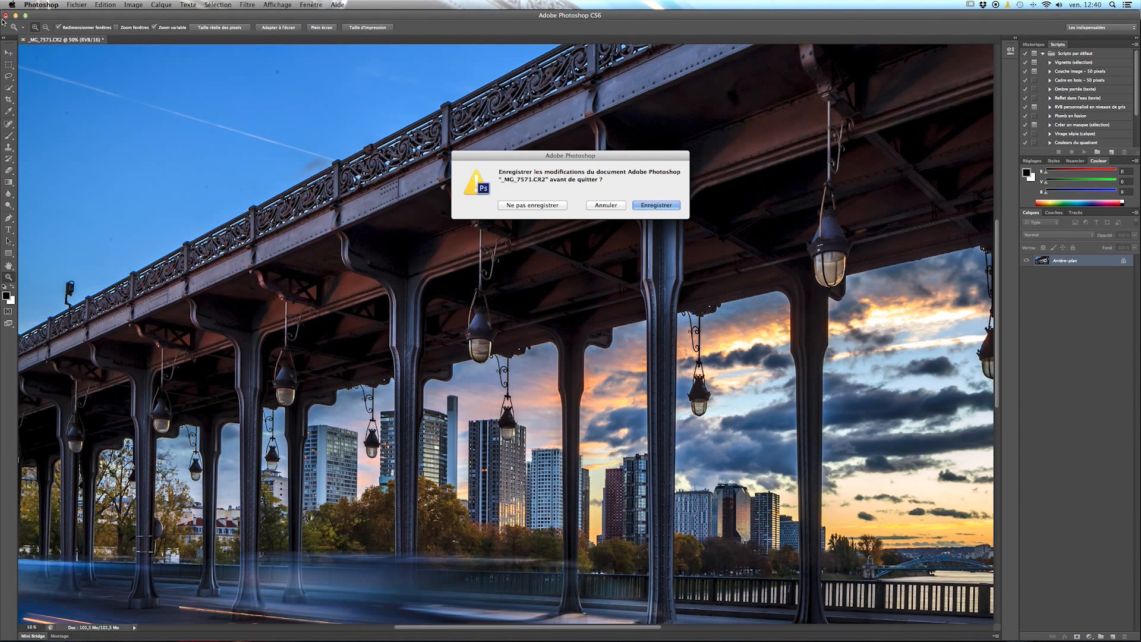
left_click(530, 208)
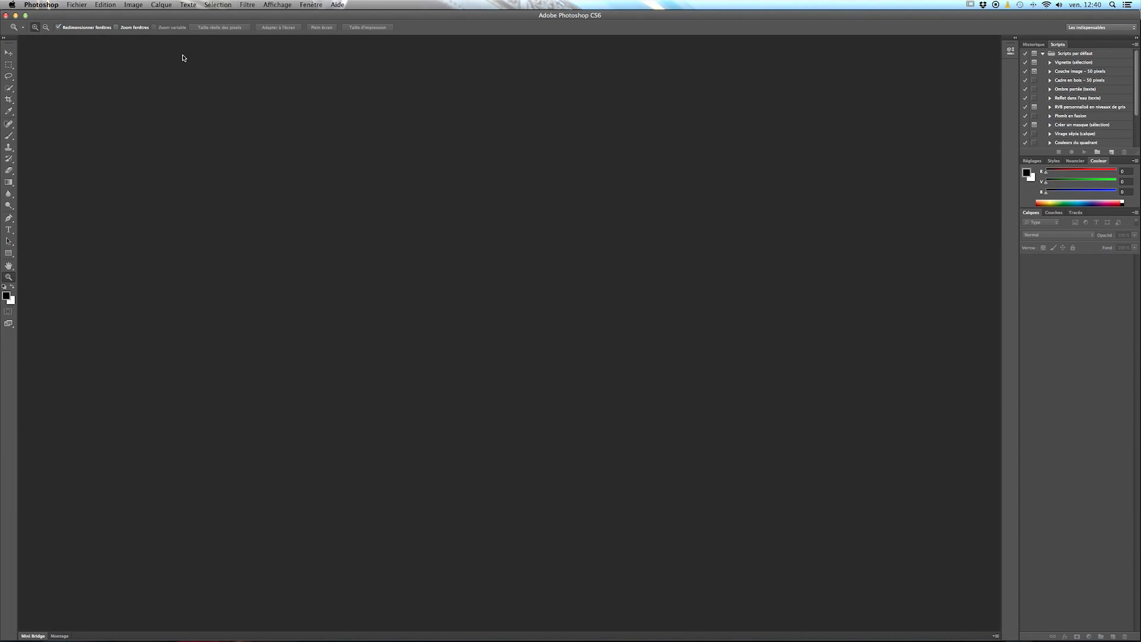
left_click(6, 15)
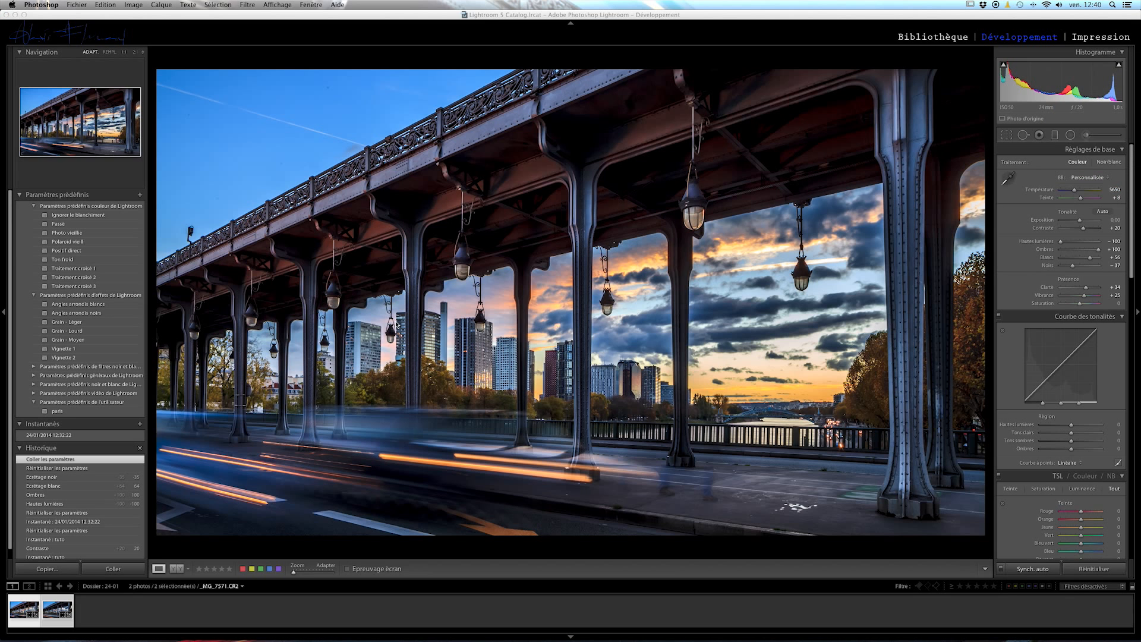
Step: Open the two selected photos as layers of one Photoshop document, making _MG_7572.CR2 the active photo and accepting the Camera Raw compatibility notice
left_click(439, 414)
left_click(52, 611)
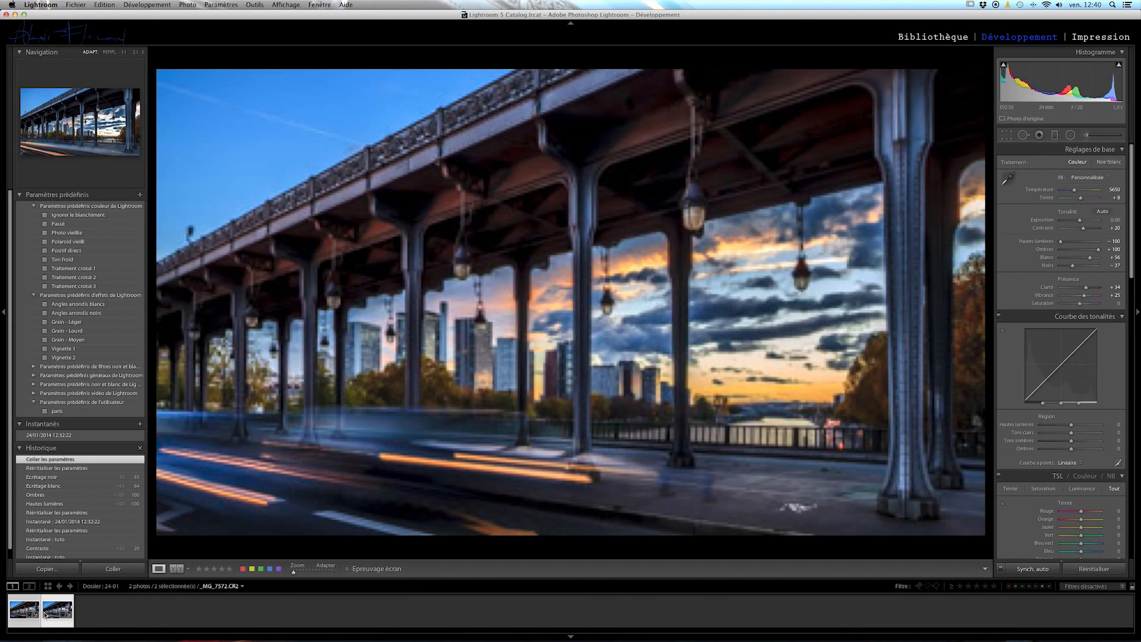
right_click(45, 614)
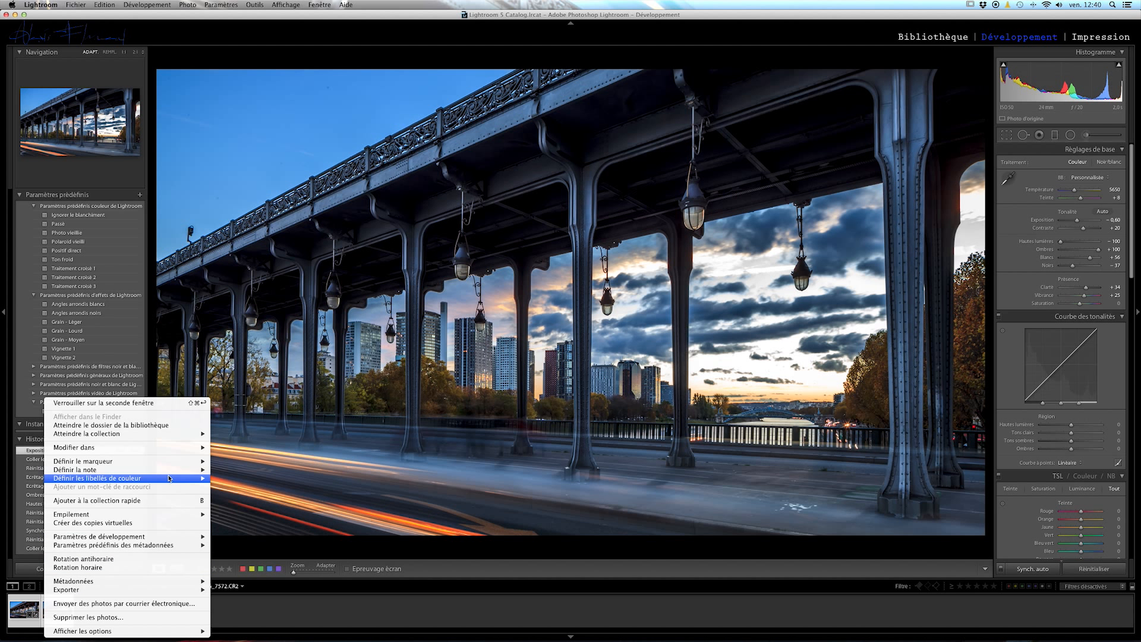
mouse_move(192, 448)
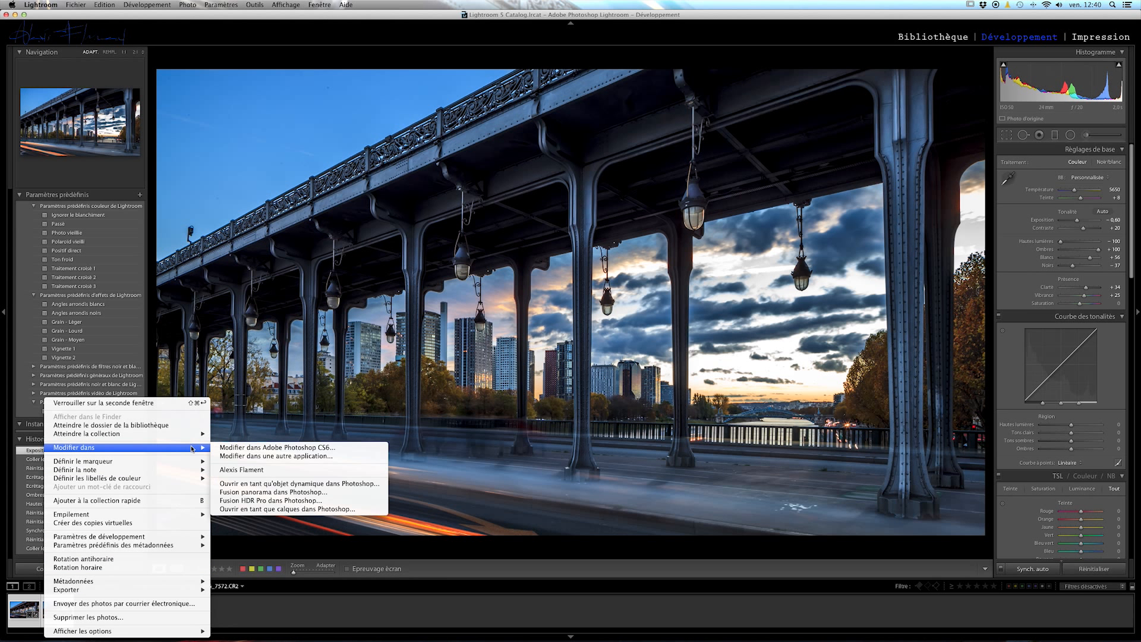
left_click(282, 509)
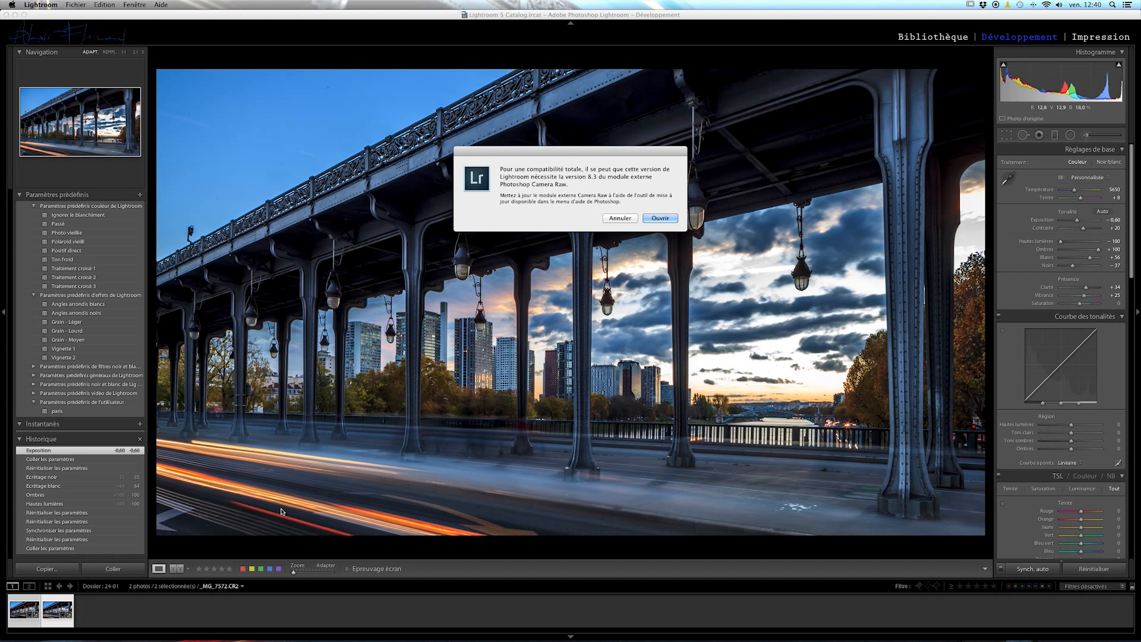
key("Return")
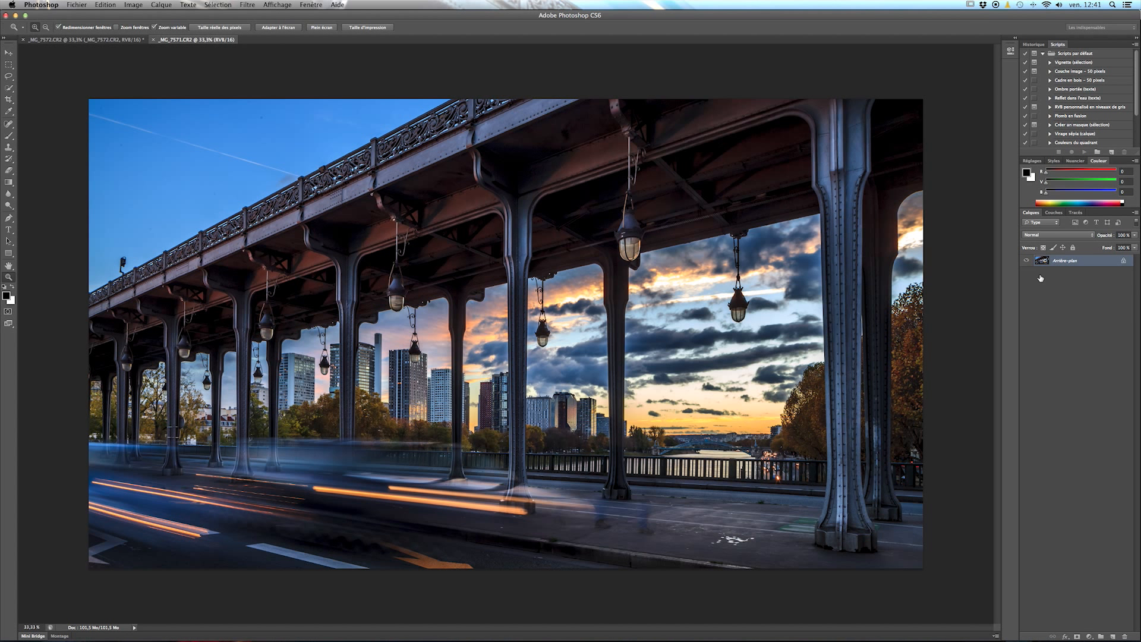
Step: Compare the two stacked photos by selecting each layer and repeatedly toggling the visibility of the _MG_7571.CR2 layer
left_click(1085, 274)
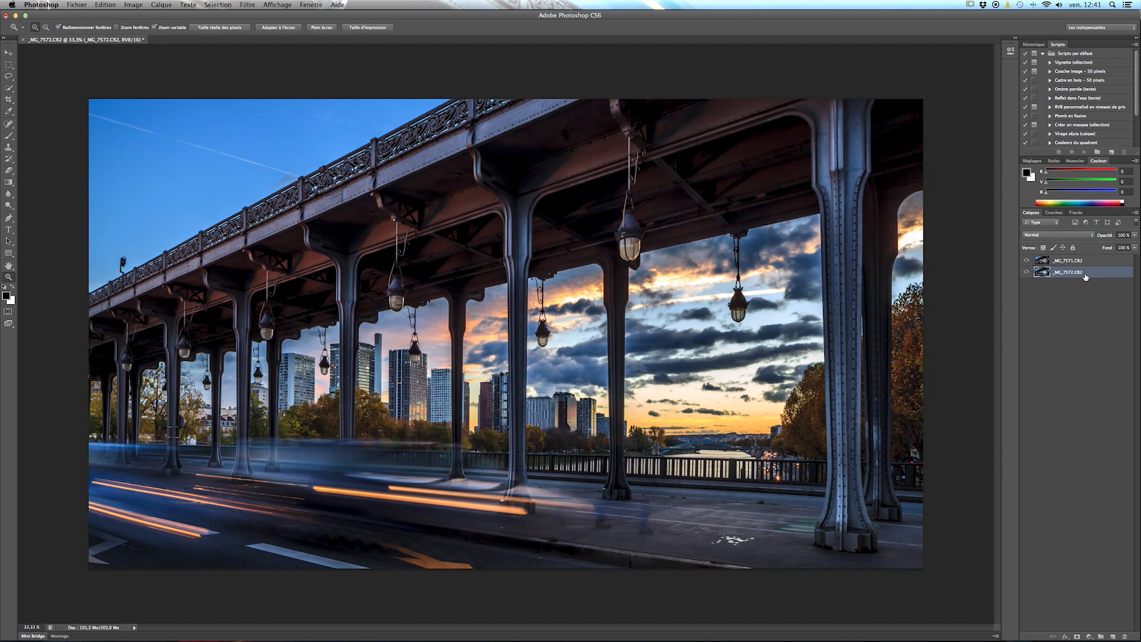
left_click(1074, 262)
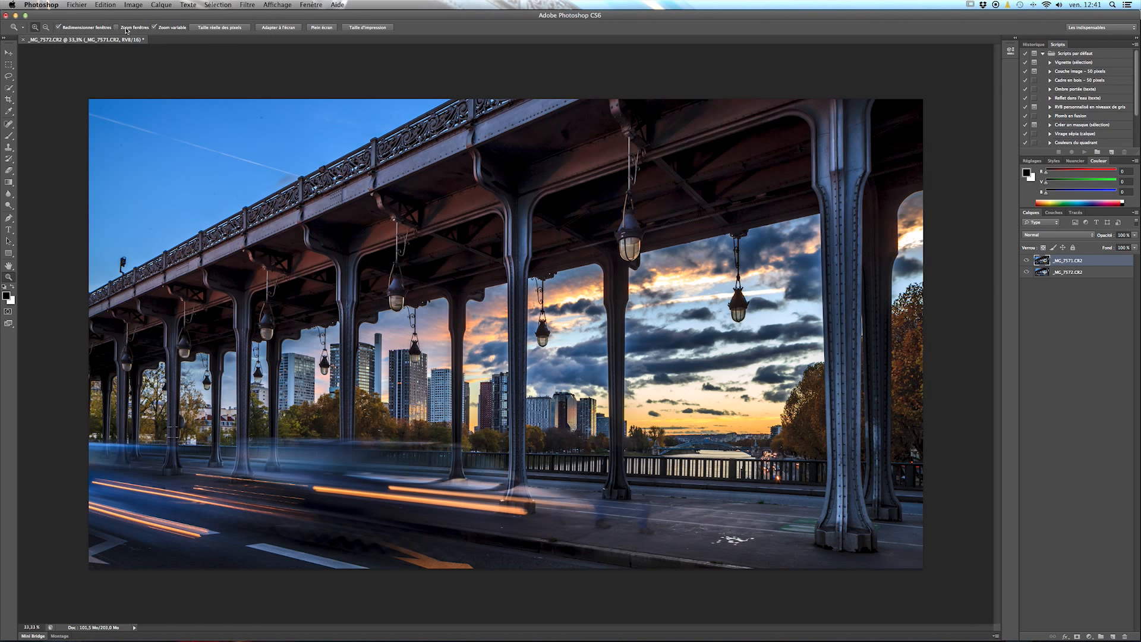
left_click(1062, 272)
left_click(1026, 260)
left_click(1026, 260)
left_click(1026, 260)
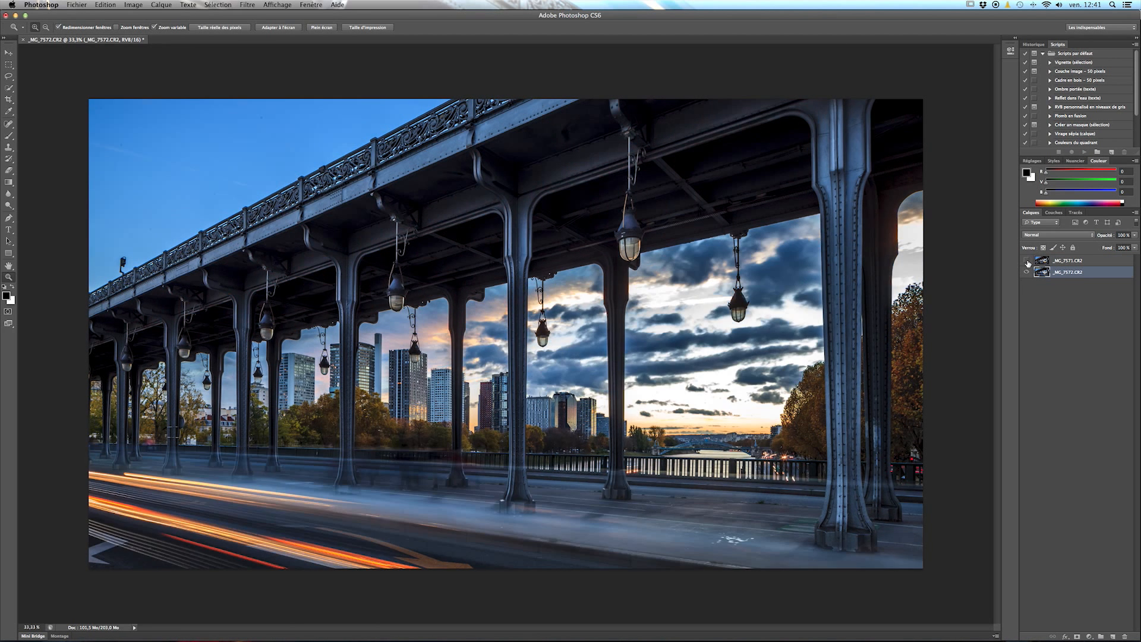
left_click(1026, 260)
left_click(1026, 260)
left_click(1026, 260)
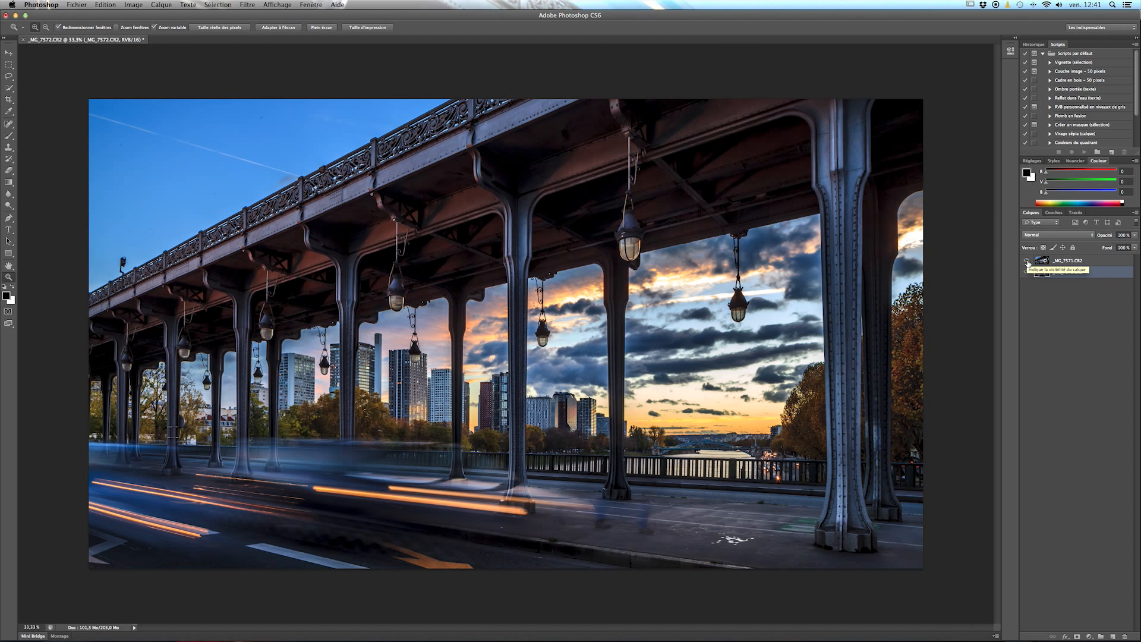